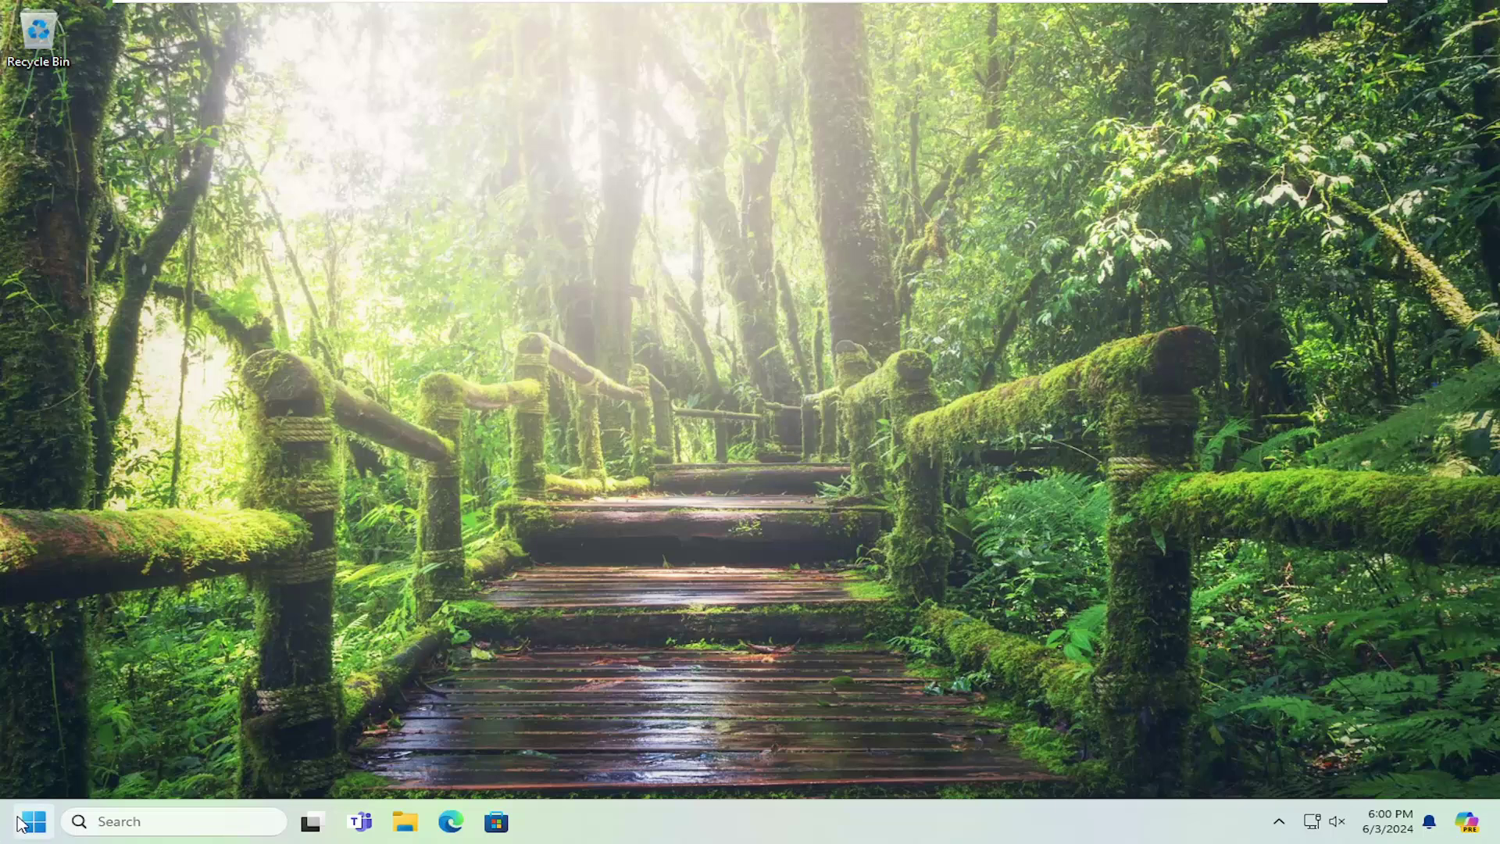
Step: Run wsreset from Start to clear the Store cache, then search Start for 'settings'
left_click(31, 823)
type("wsreset")
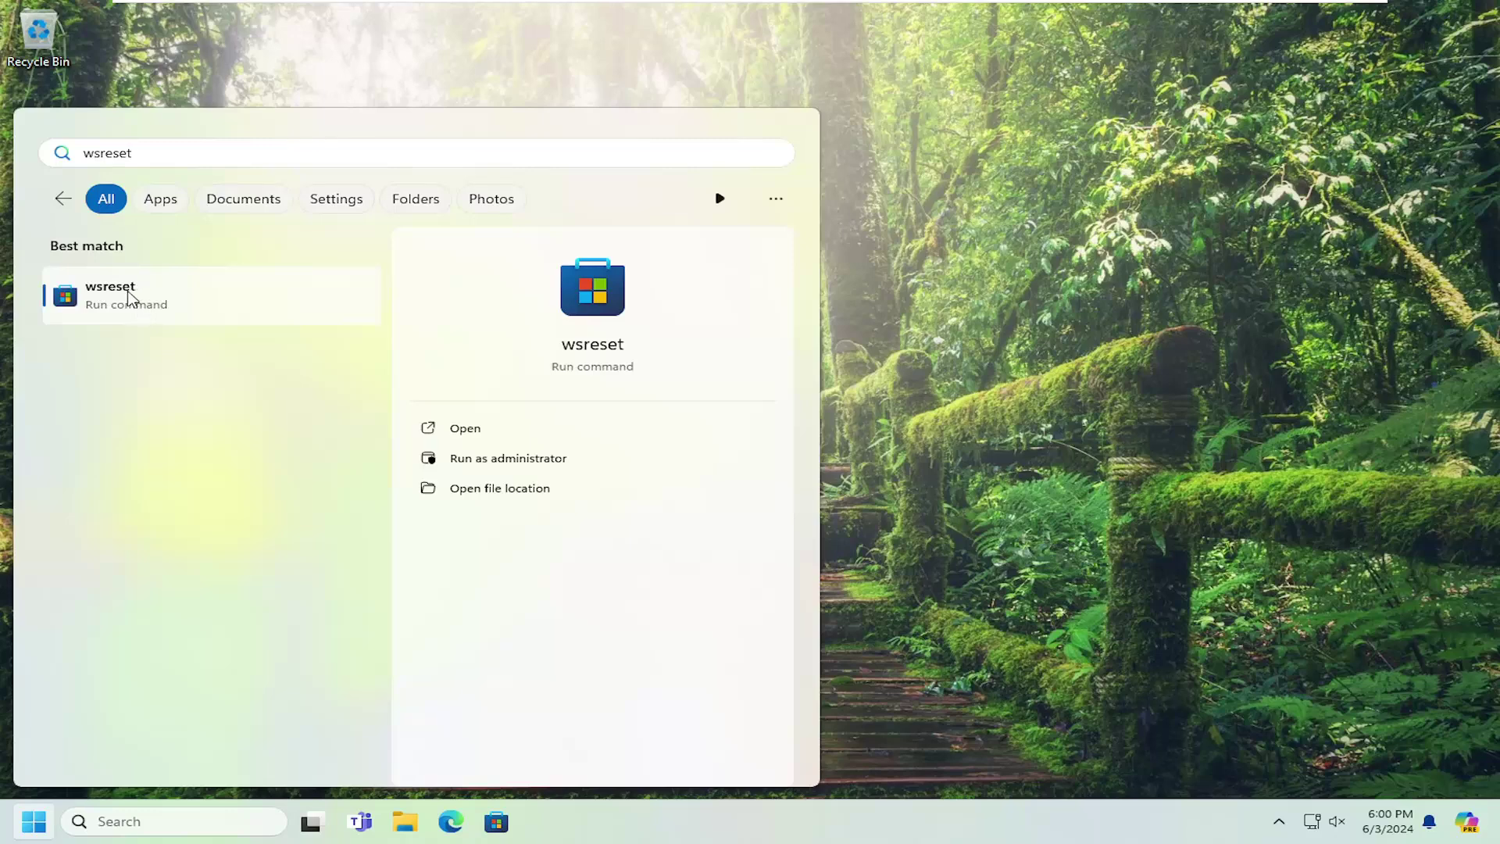
left_click(122, 303)
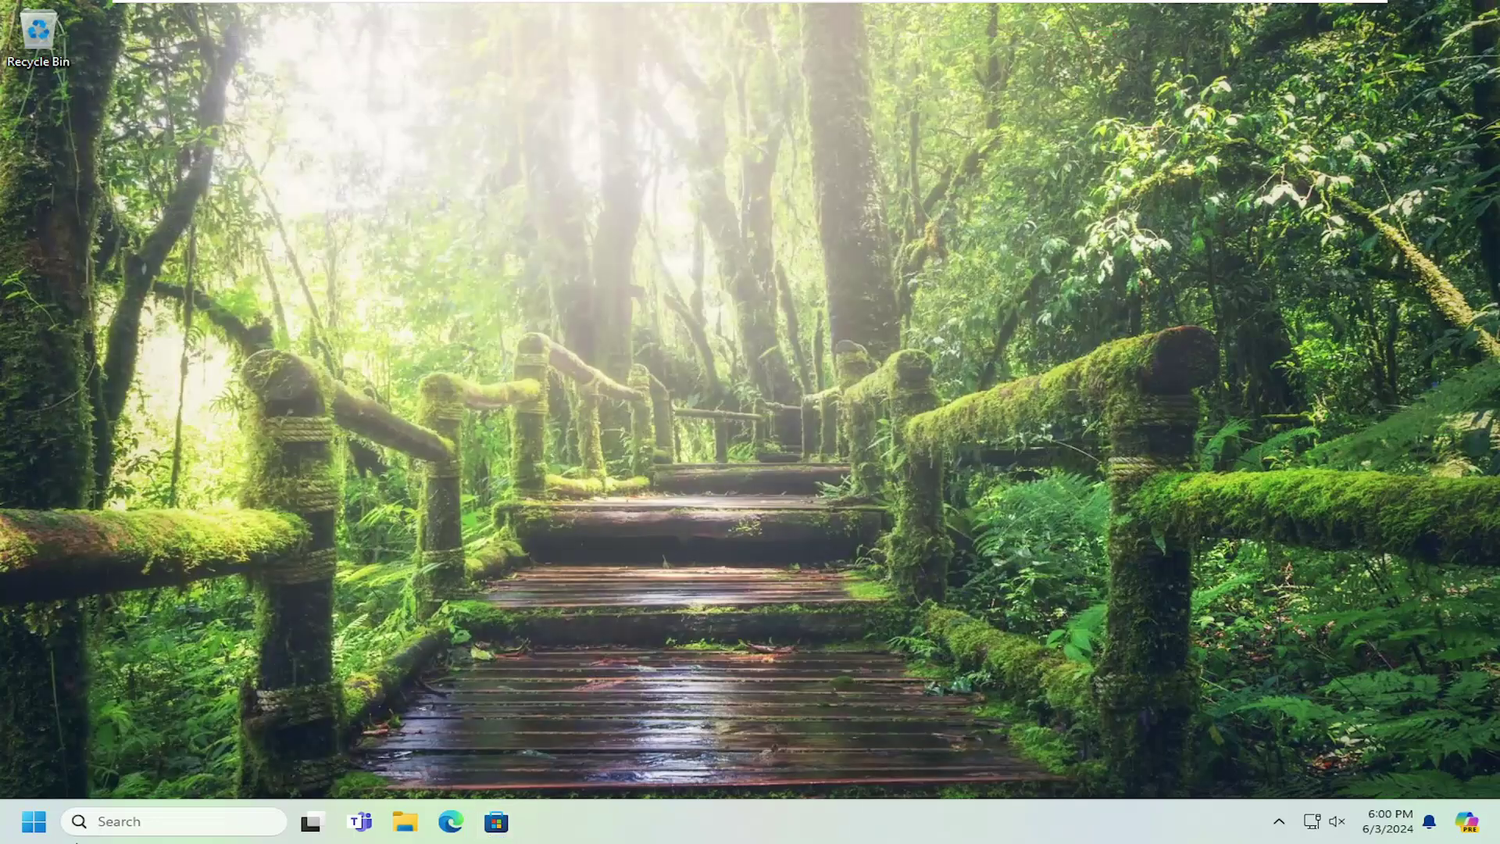
left_click(34, 822)
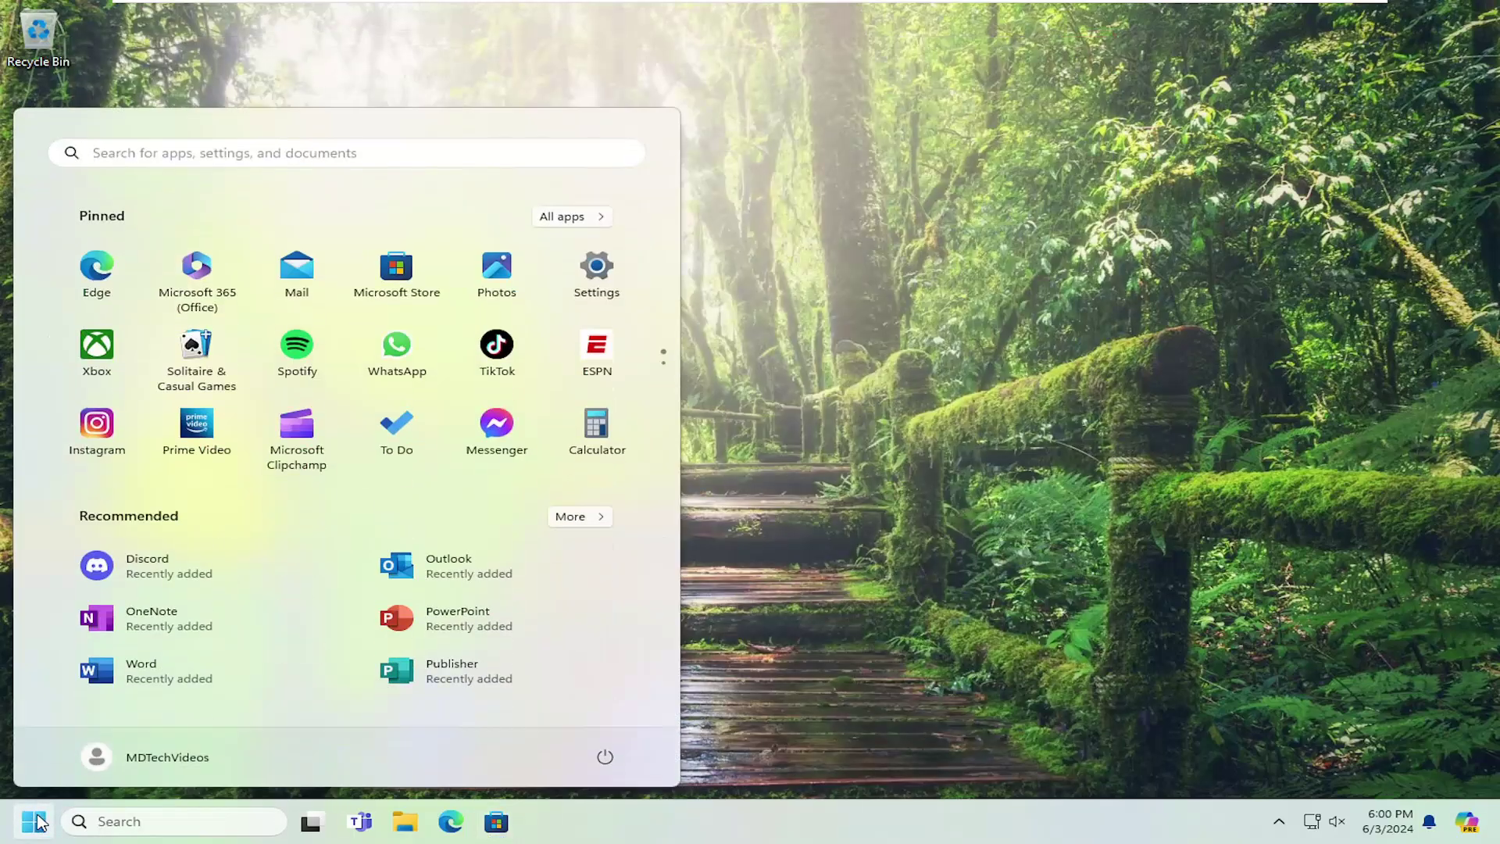
type("settings")
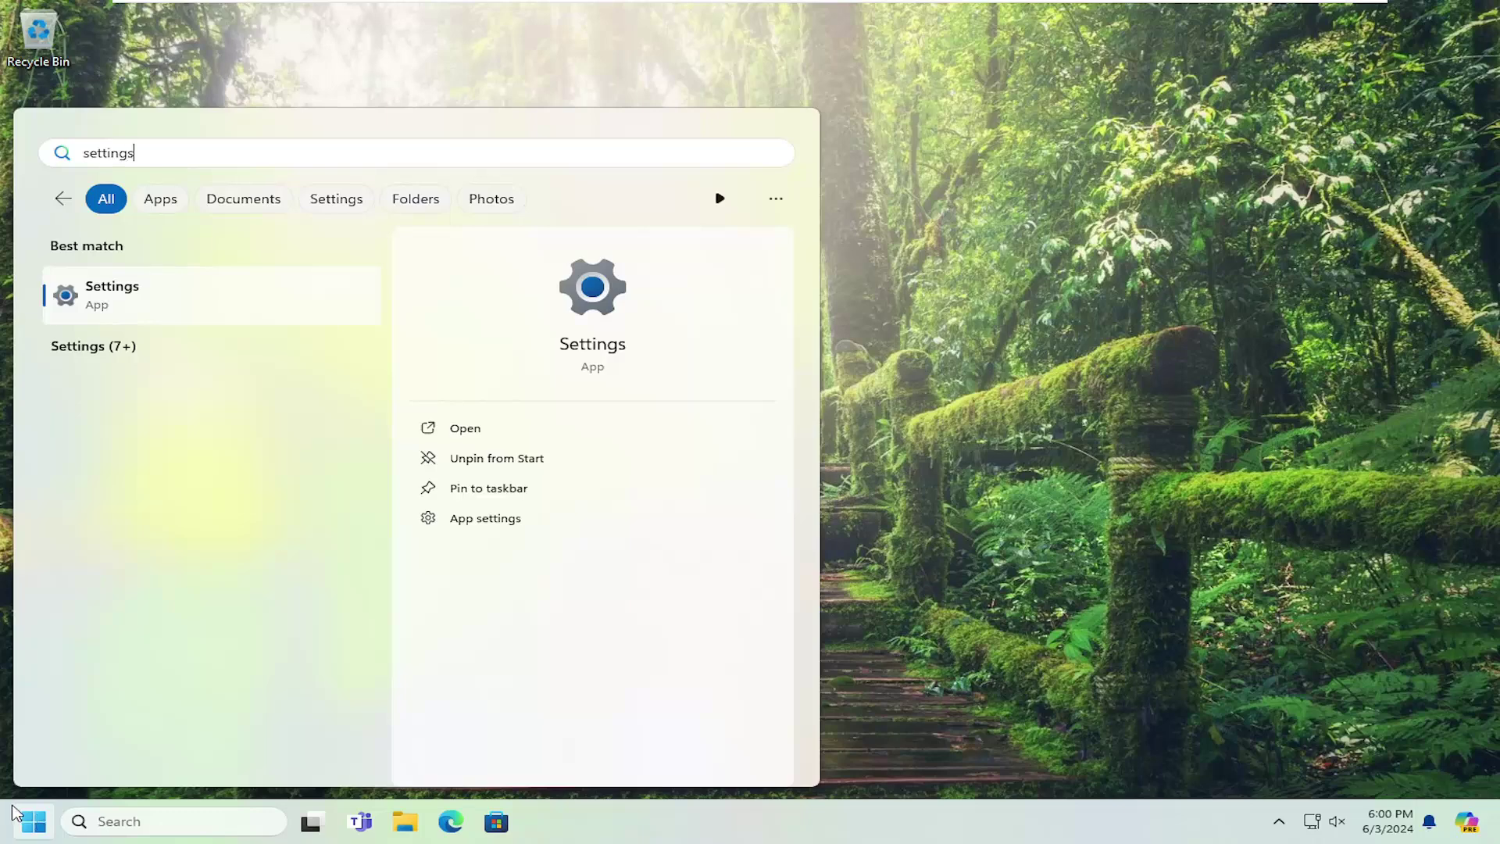
Step: Launch Settings and filter Apps > Installed apps by 'xbox', leaving only Xbox and Xbox Live
left_click(122, 302)
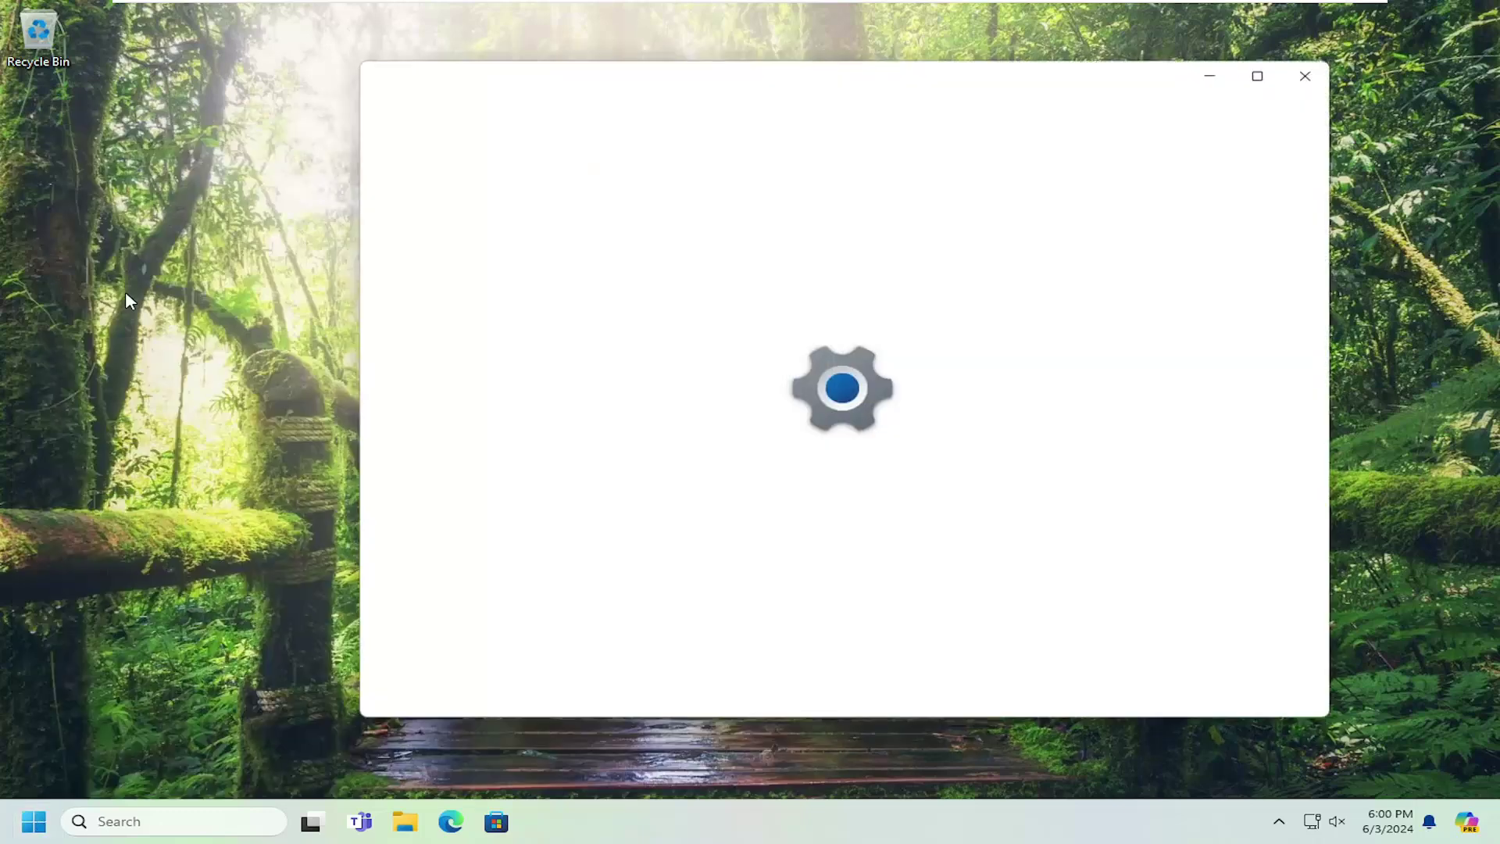
left_click_drag(780, 91, 651, 96)
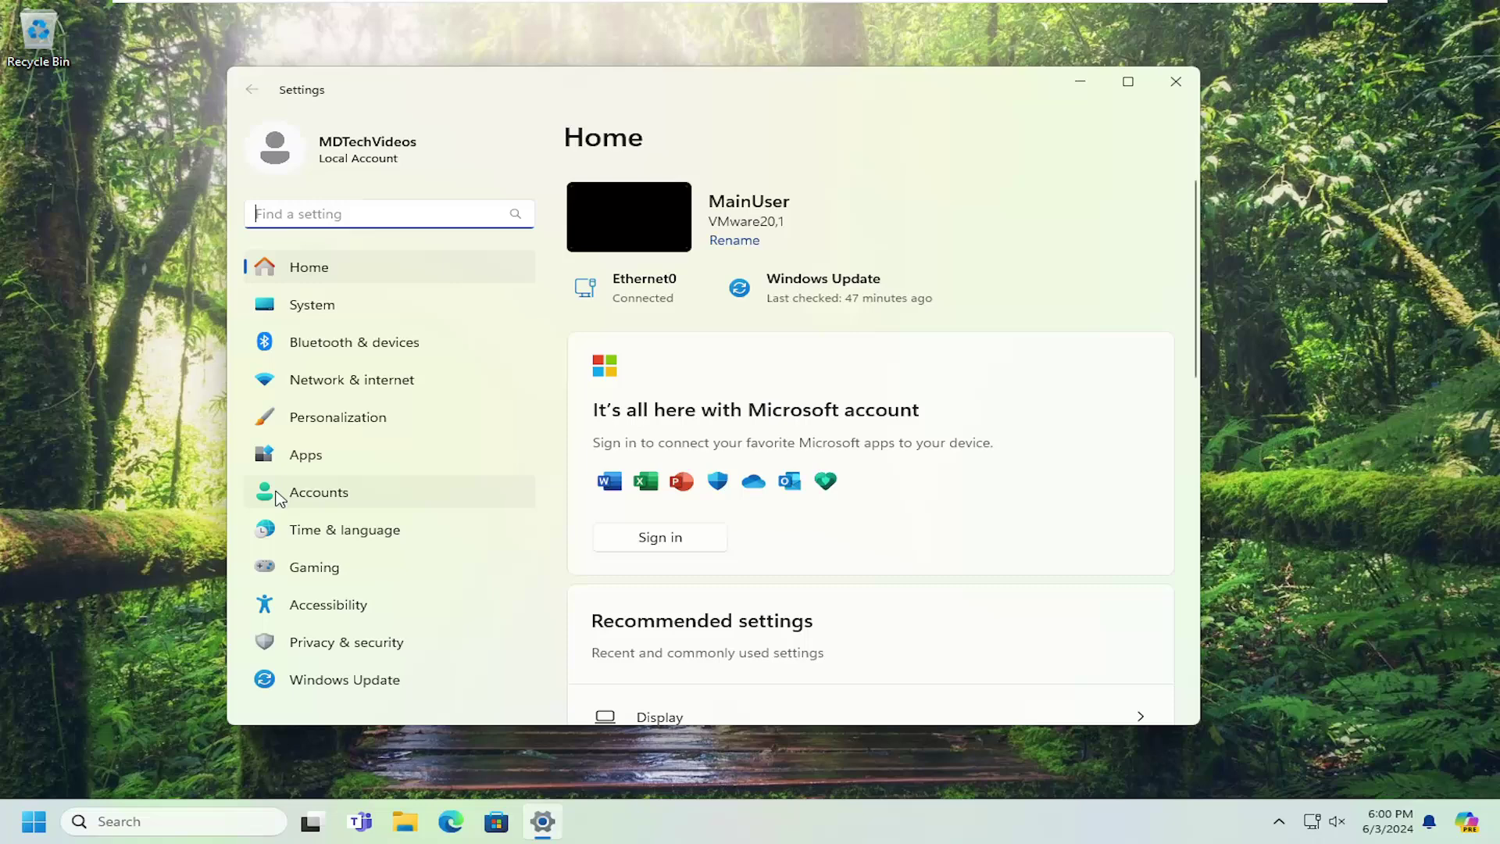
left_click(323, 460)
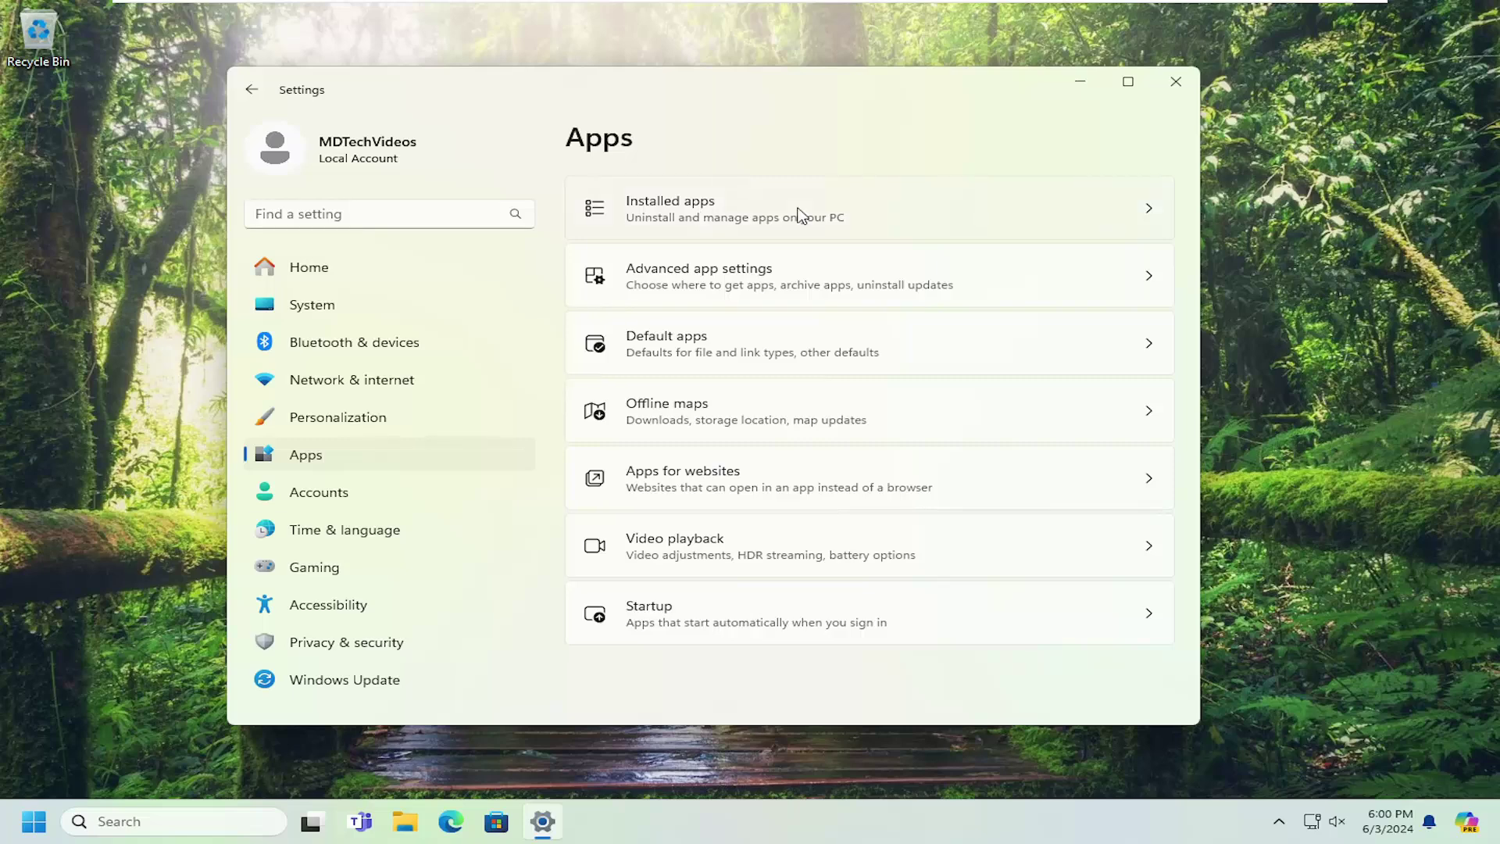
left_click(797, 214)
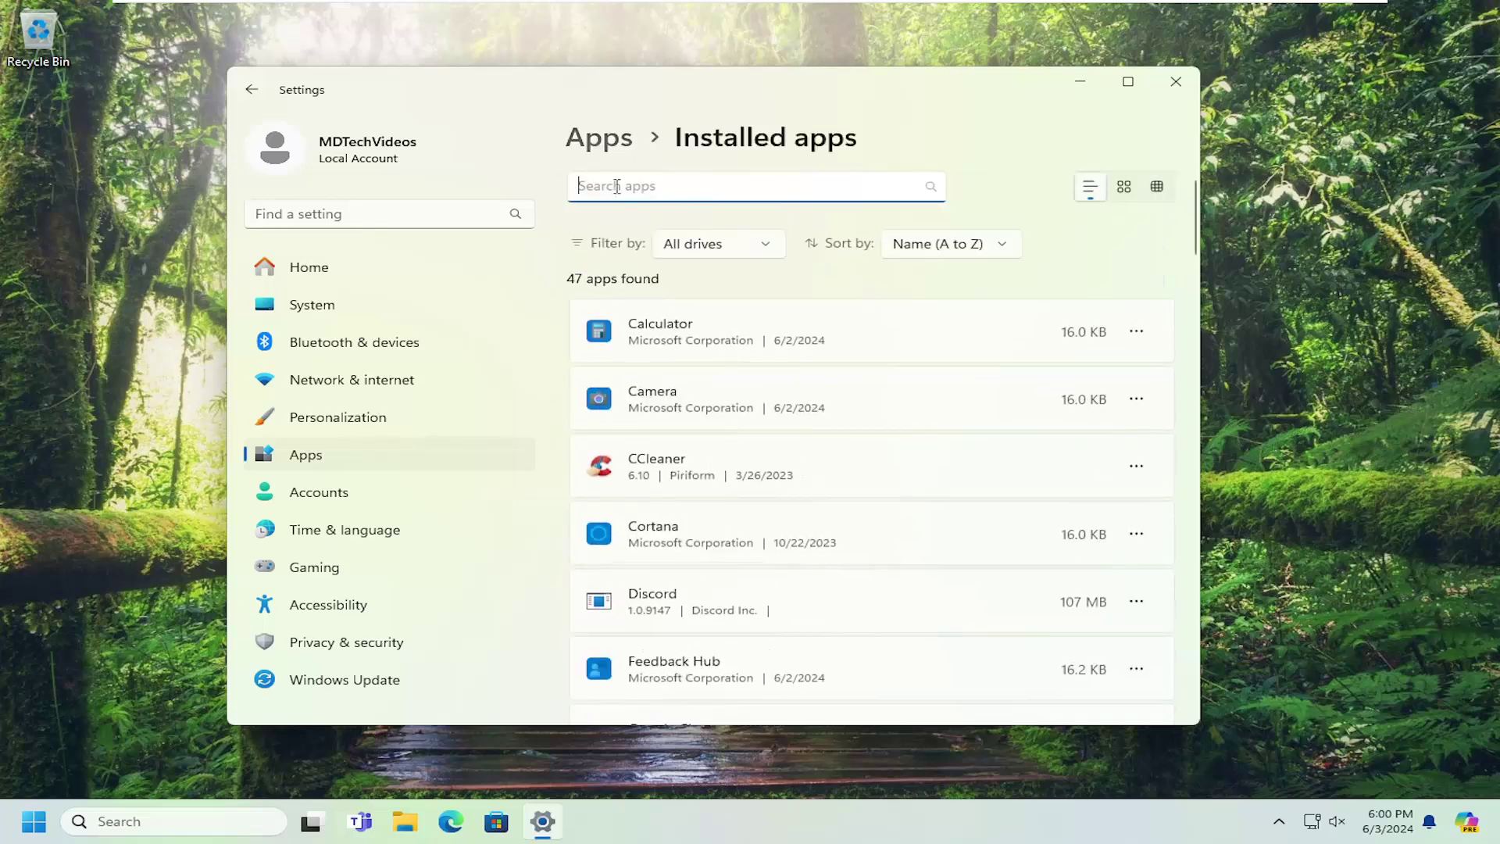
type("xbox")
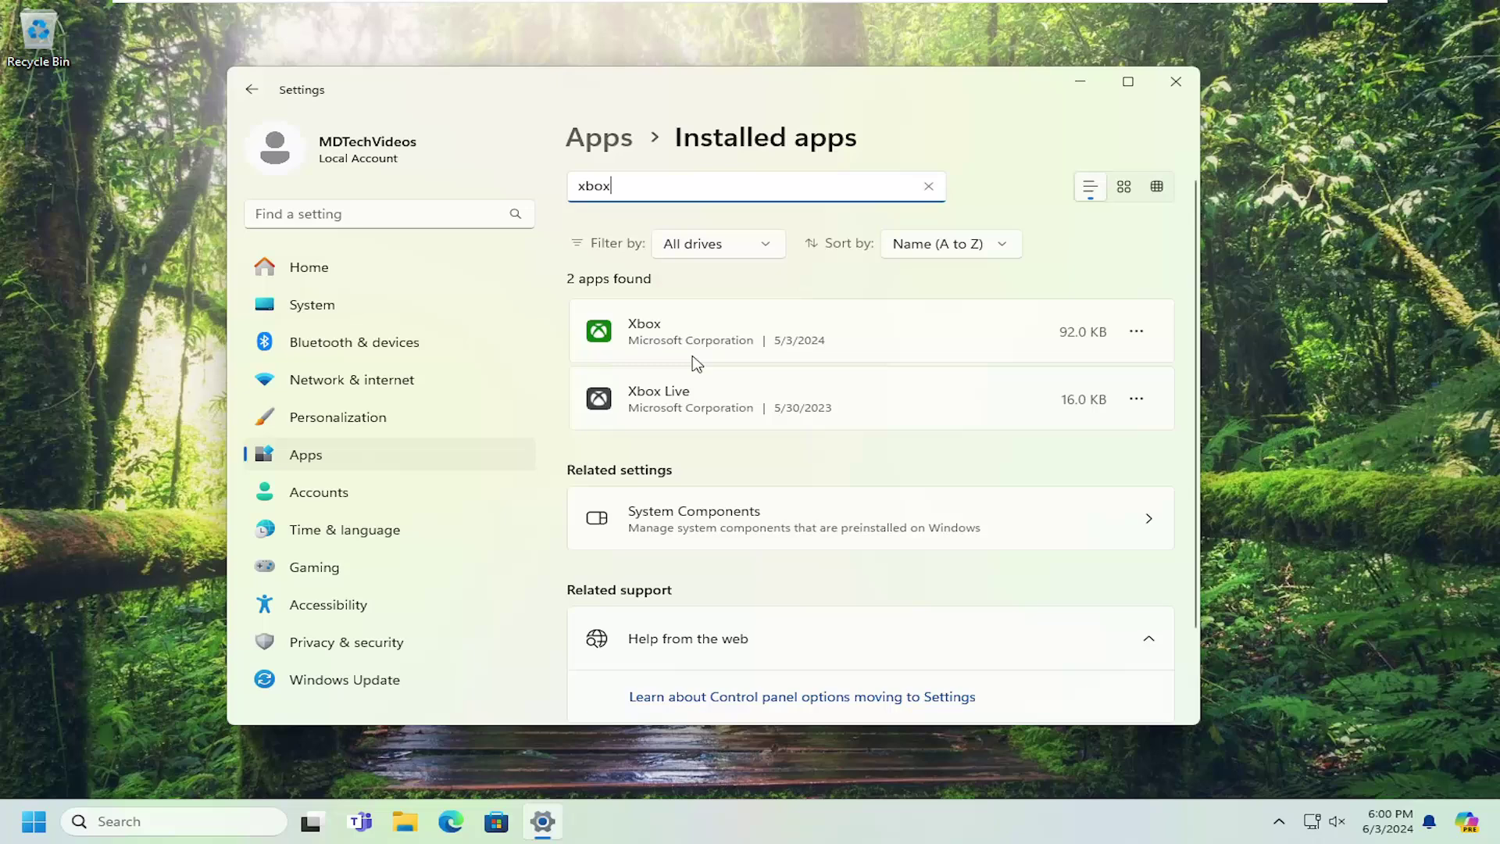
Step: Repair the Xbox app from its Advanced options page
left_click(1136, 335)
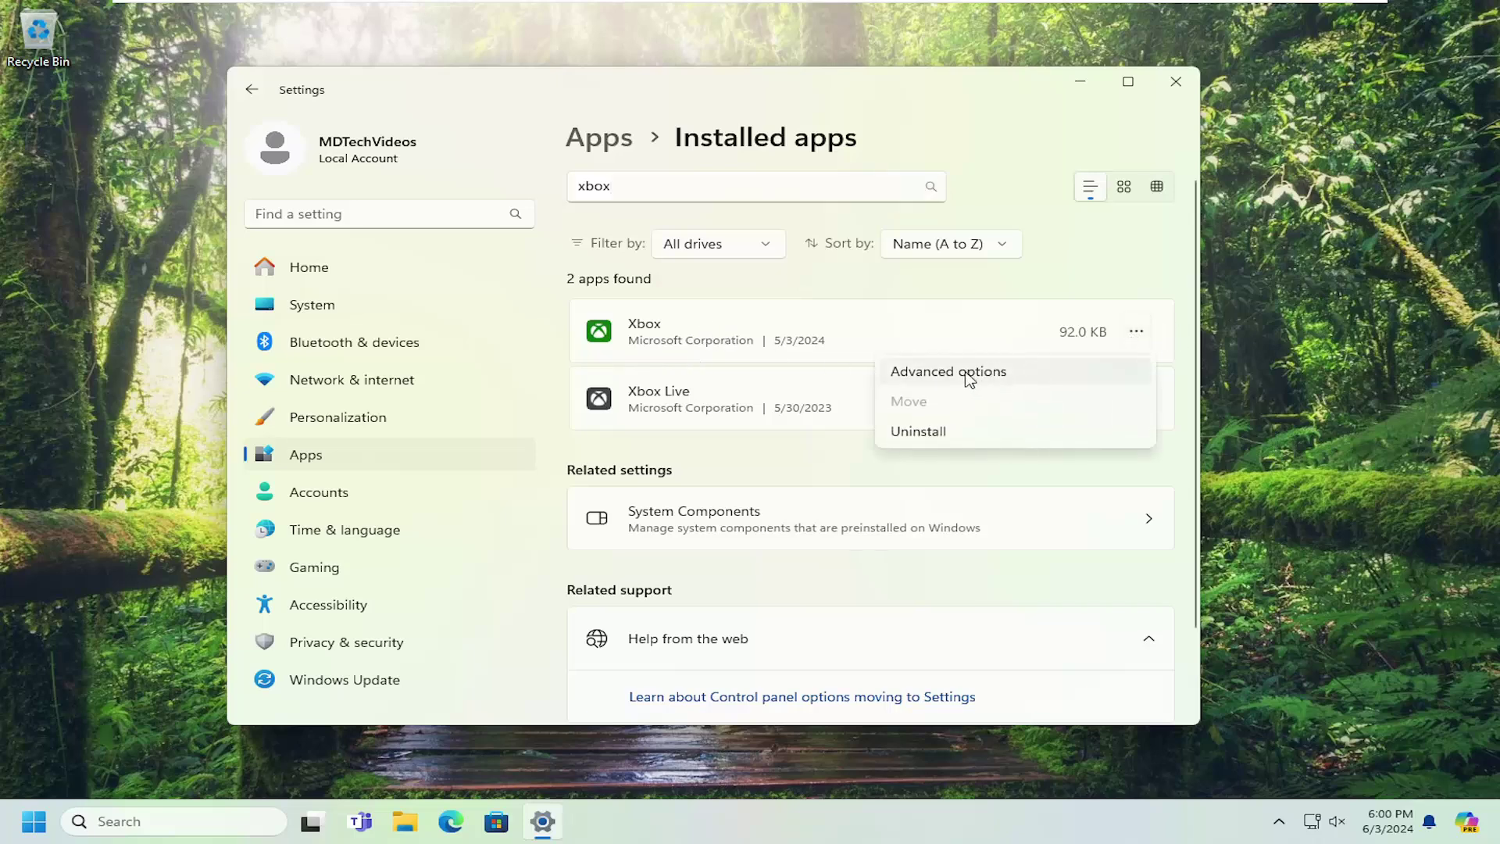
left_click(969, 374)
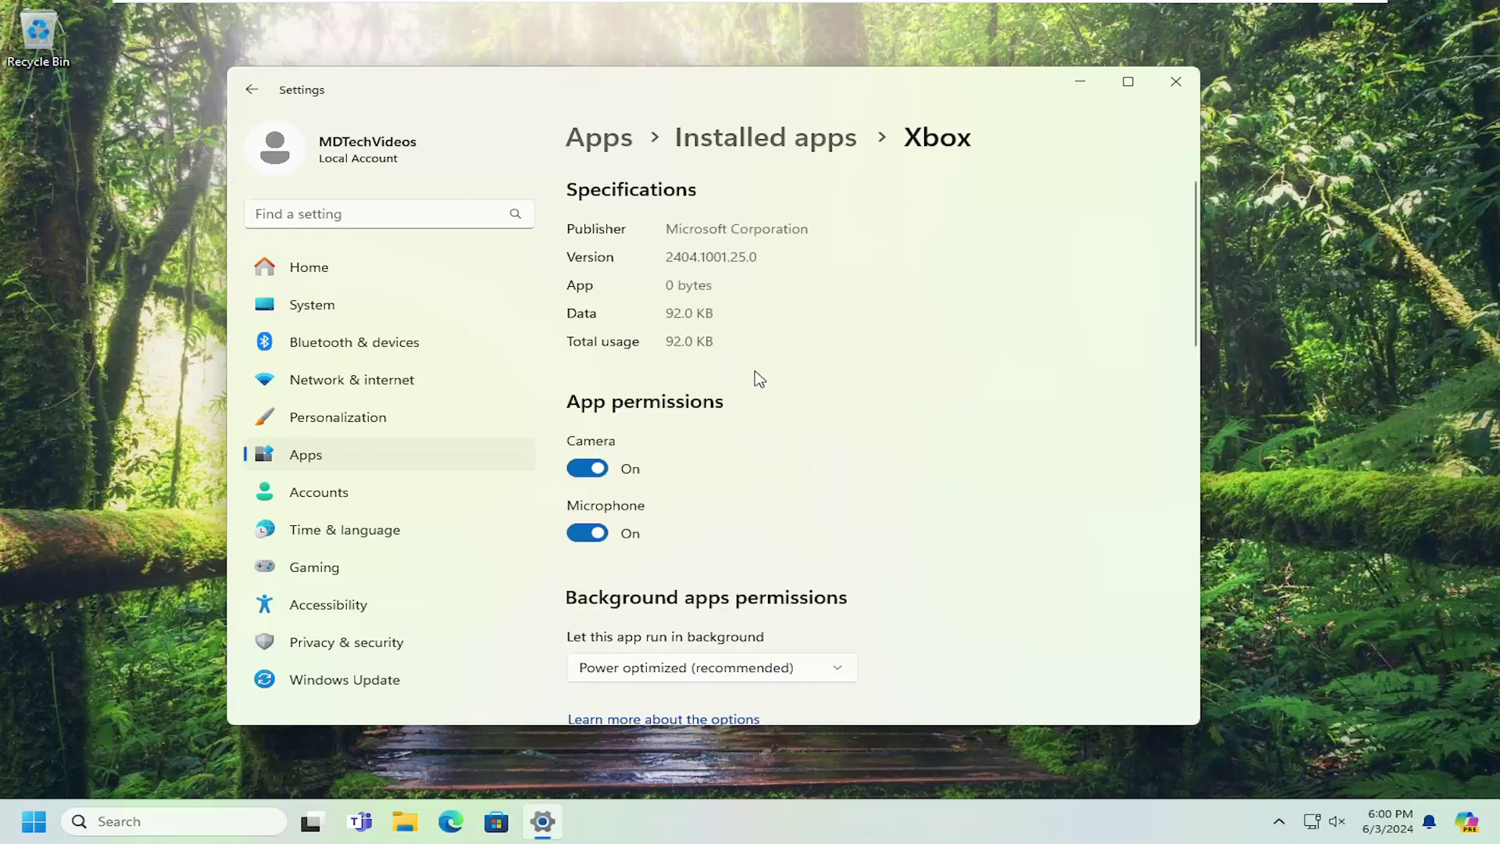
scroll(735, 387, "down", 5)
scroll(730, 395, "down", 6)
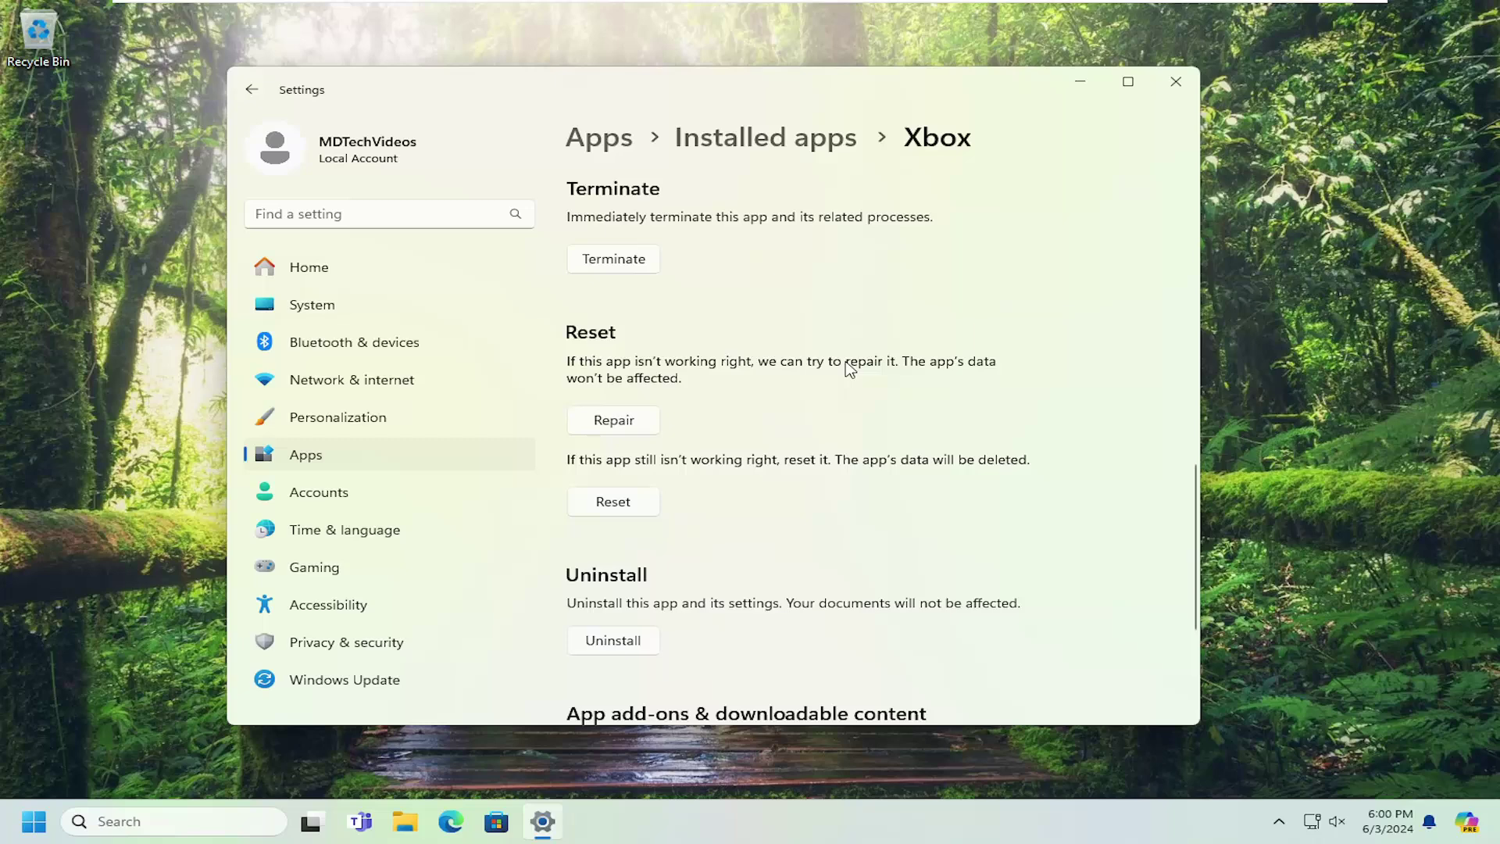
left_click(614, 421)
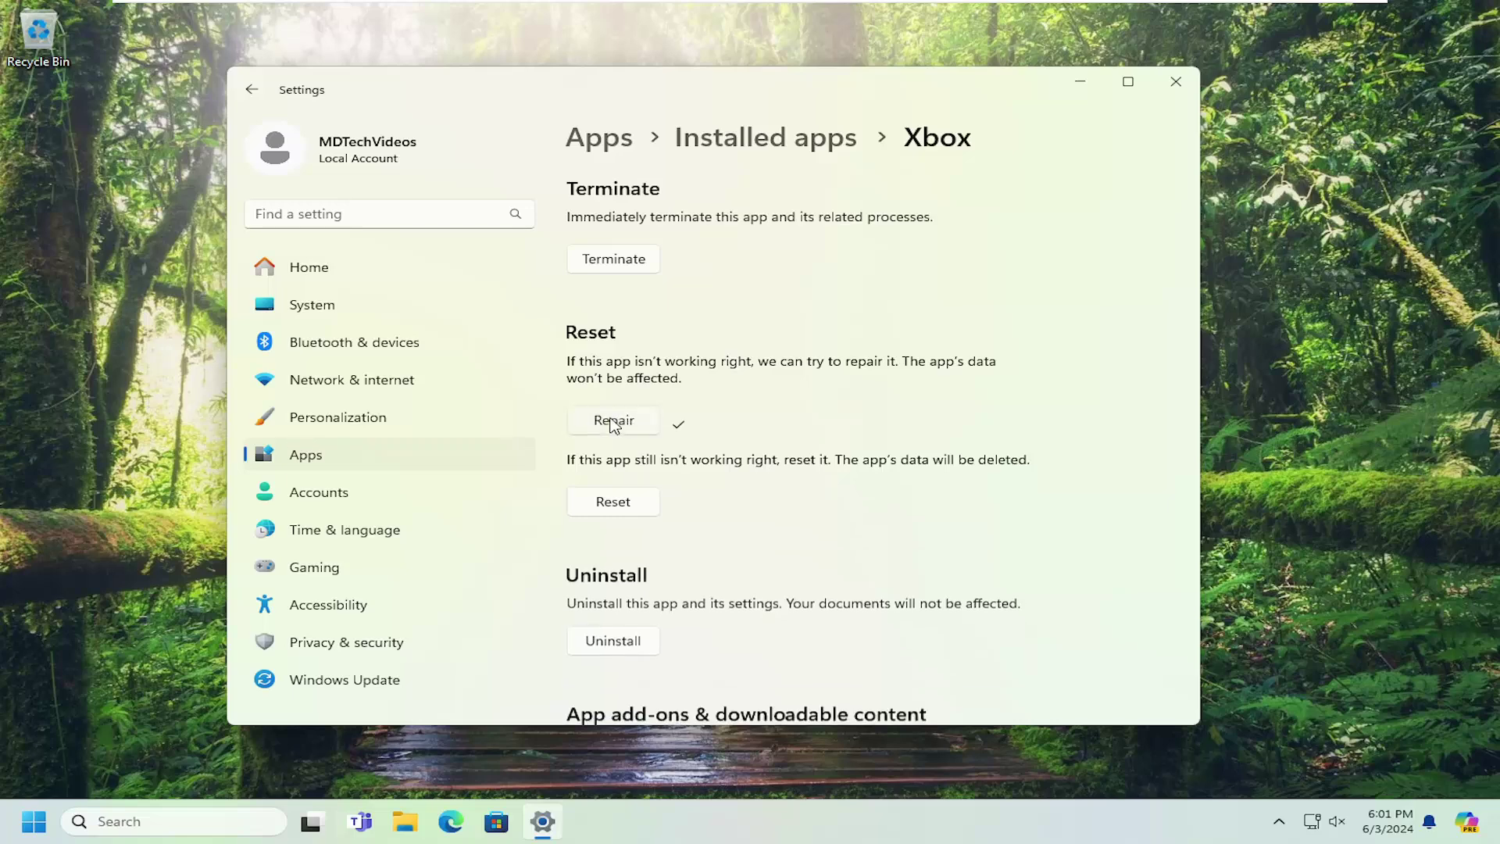
Step: Back in Installed apps, filter by 'xbox' and repair the Xbox Live app
left_click(256, 90)
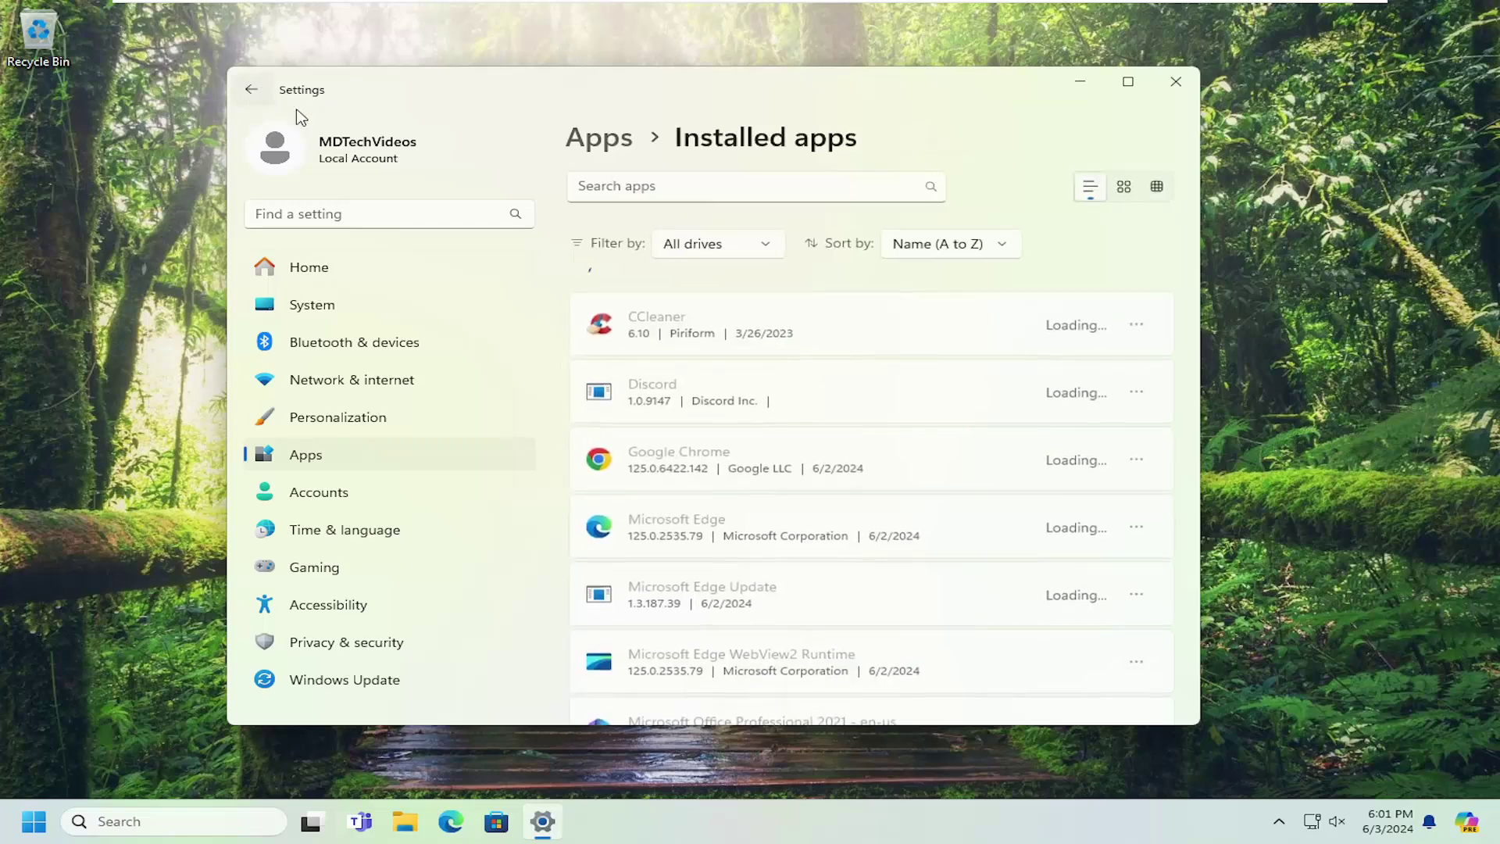
left_click(635, 176)
type("xbox")
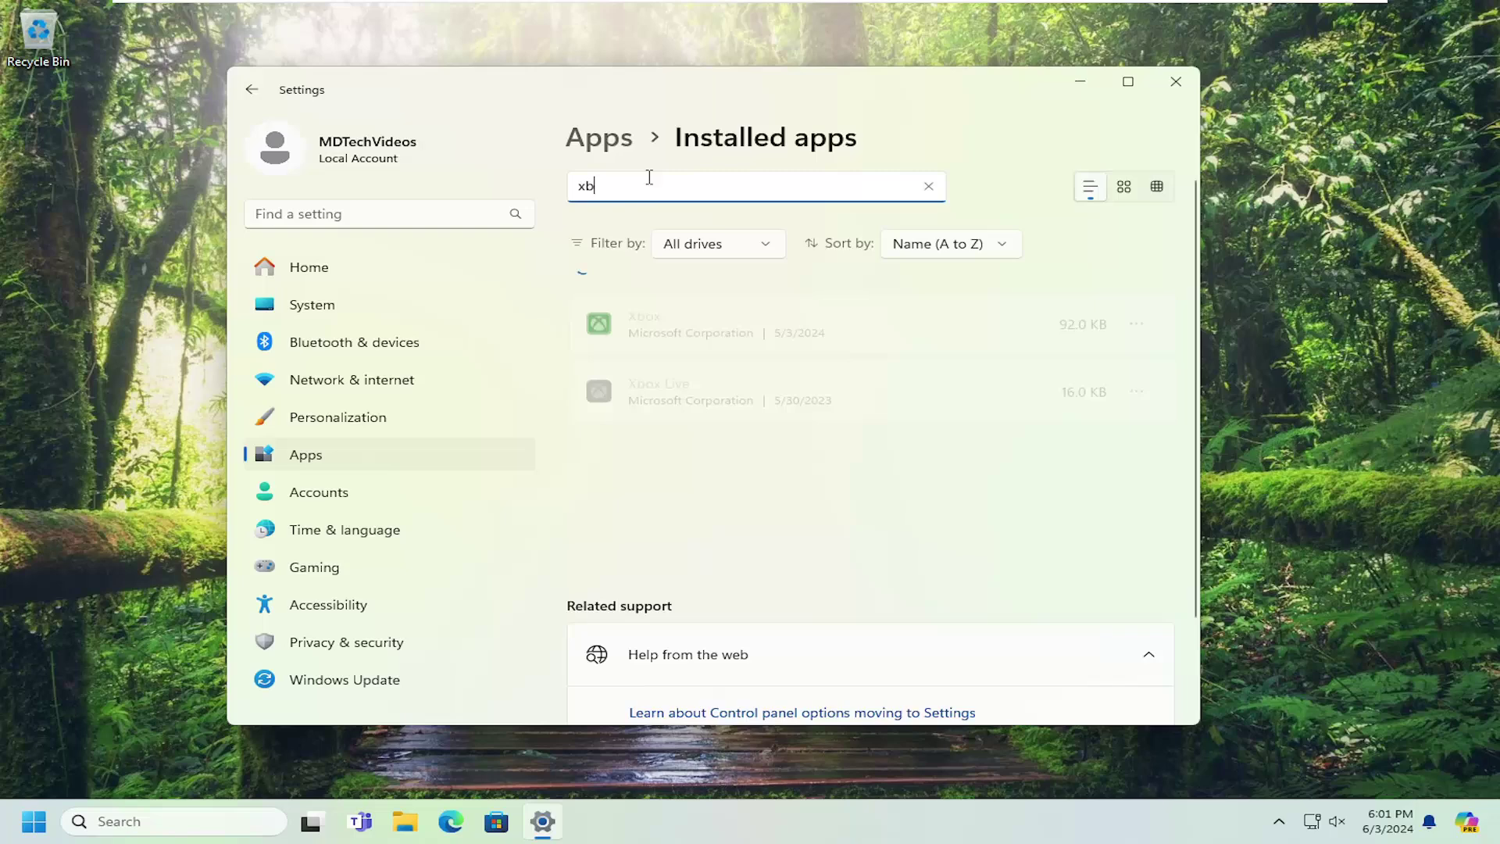
left_click(1136, 398)
left_click(953, 438)
scroll(539, 376, "down", 8)
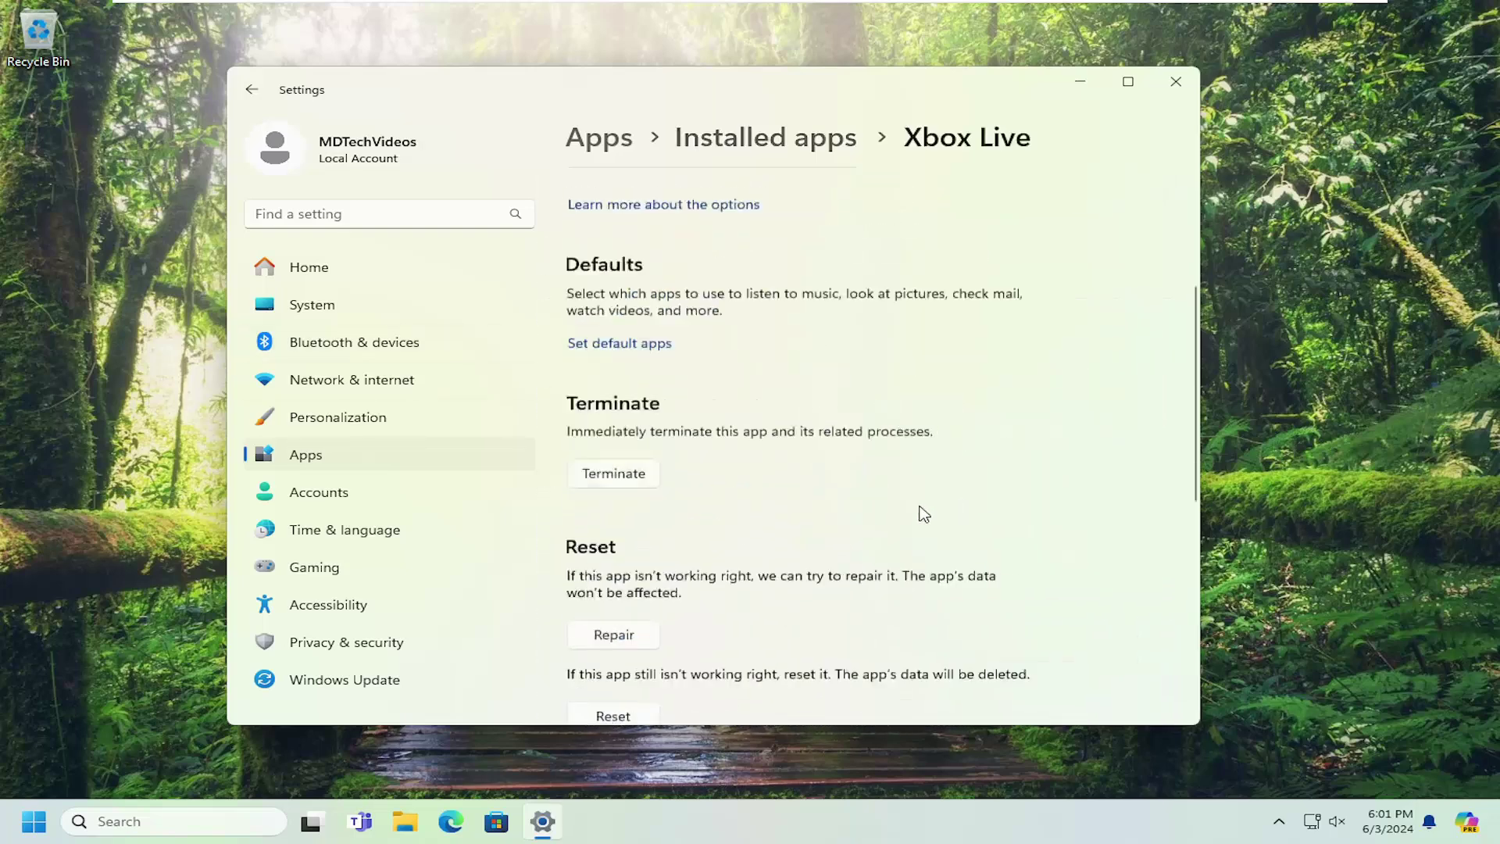
left_click(614, 290)
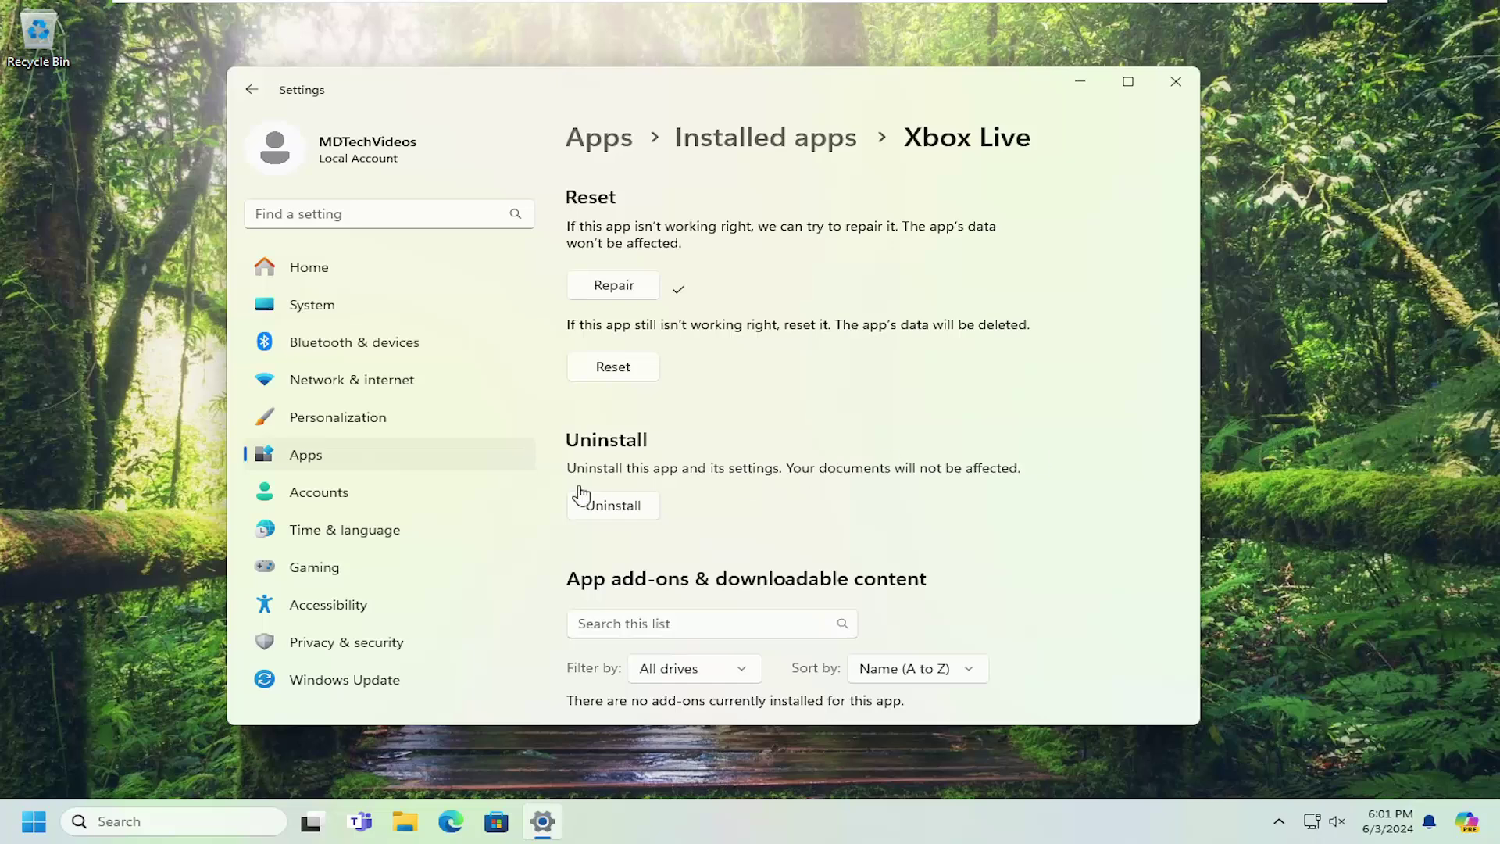
Step: Reset Xbox Live, confirming deletion of its data, and return to the apps list
scroll(606, 445, "up", 2)
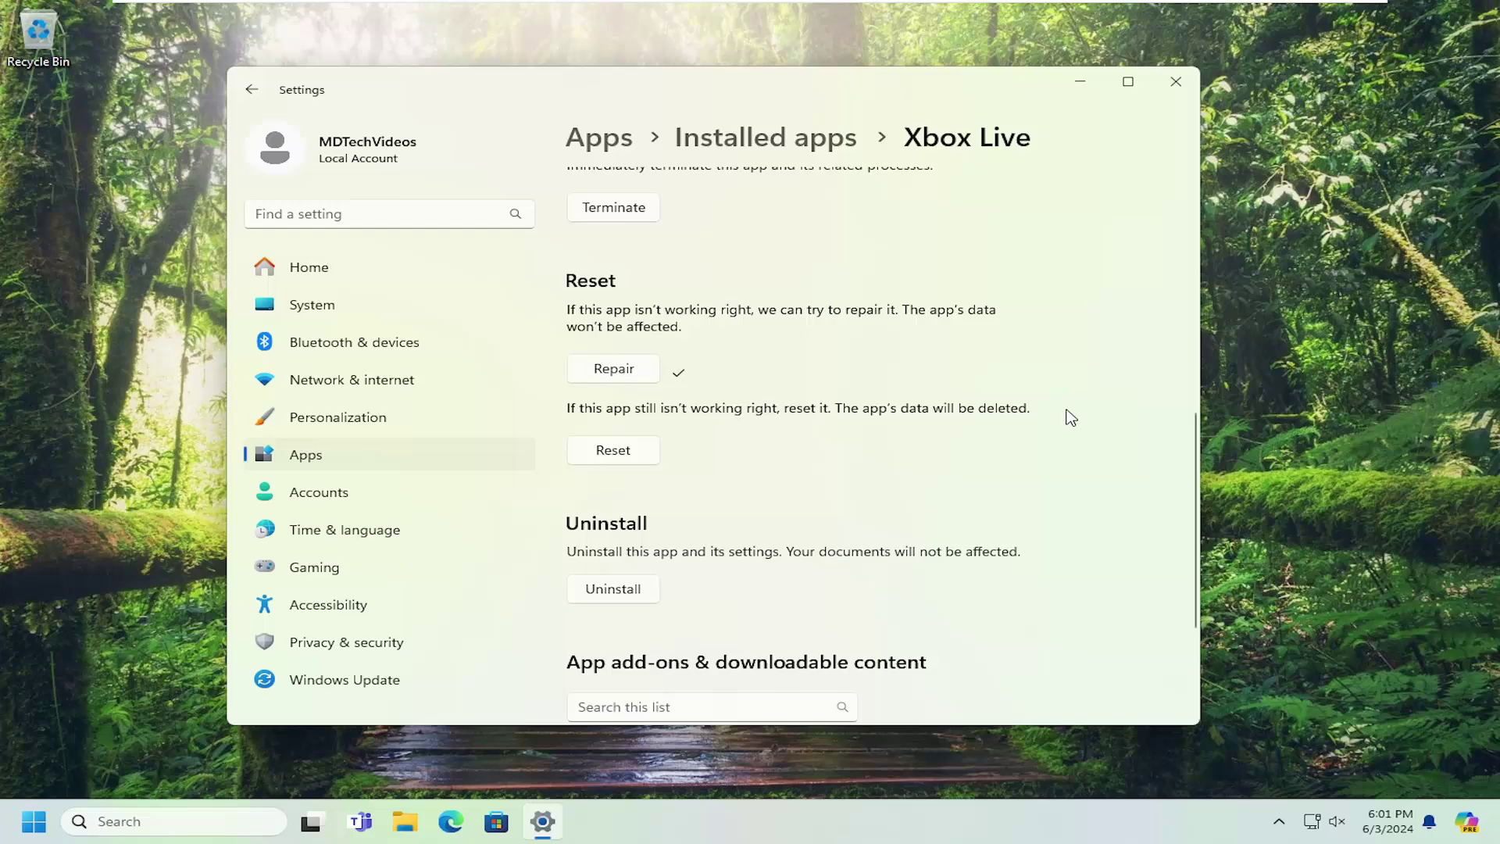
left_click(603, 456)
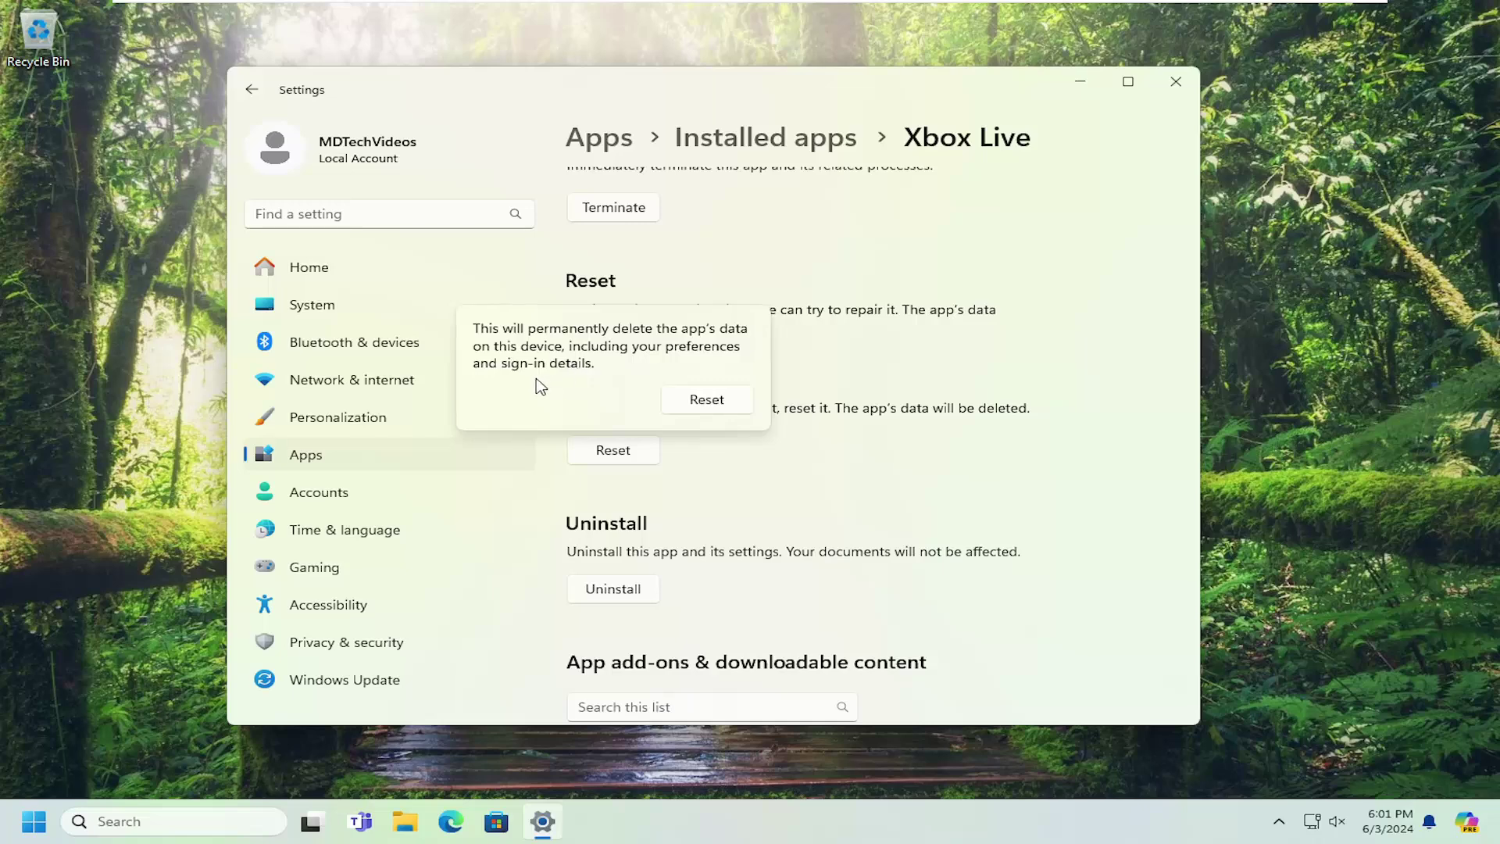
left_click(705, 402)
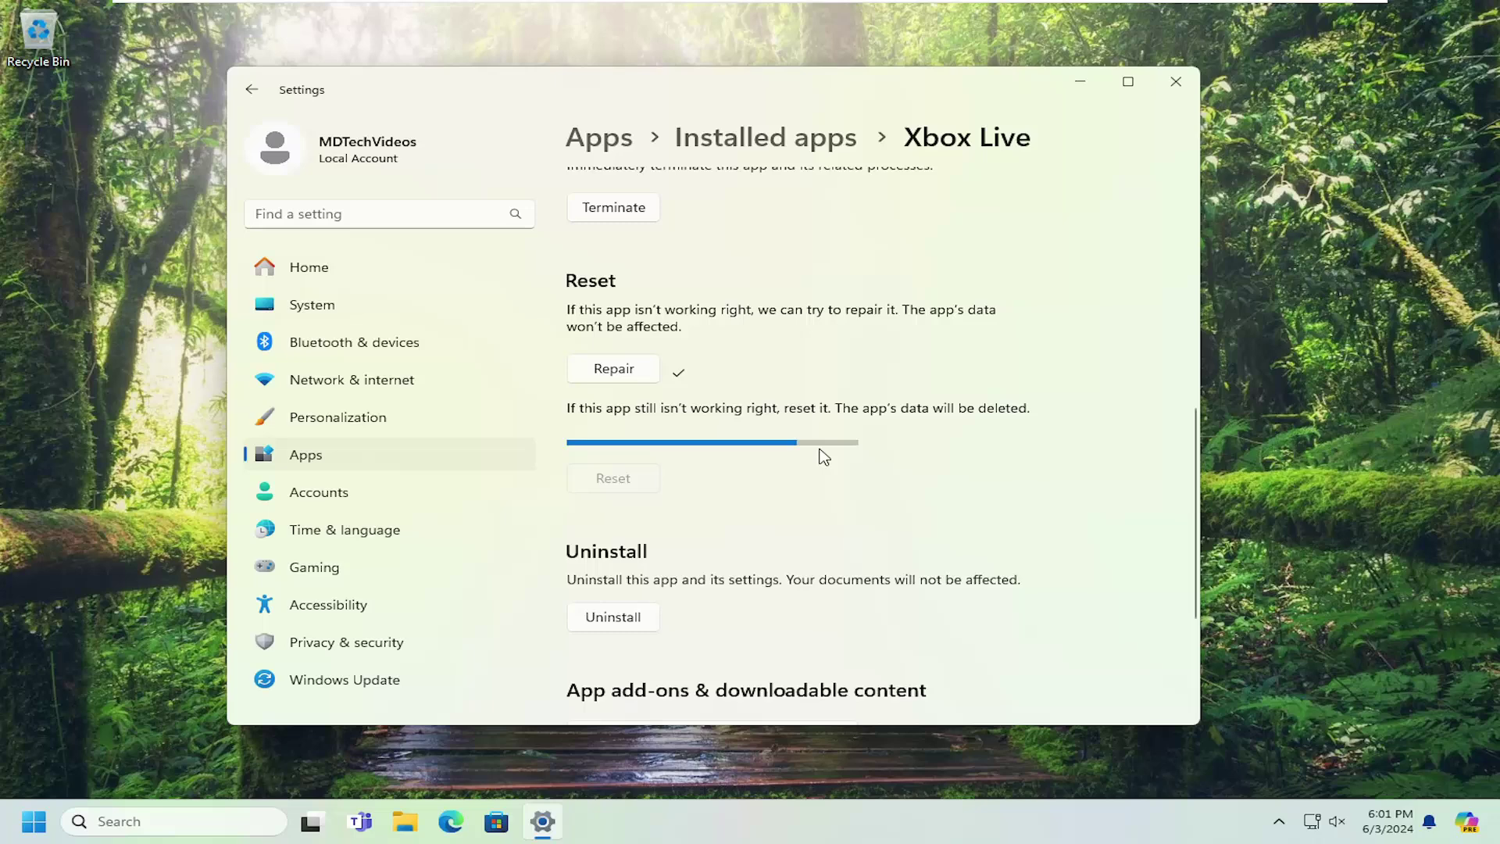
left_click(252, 90)
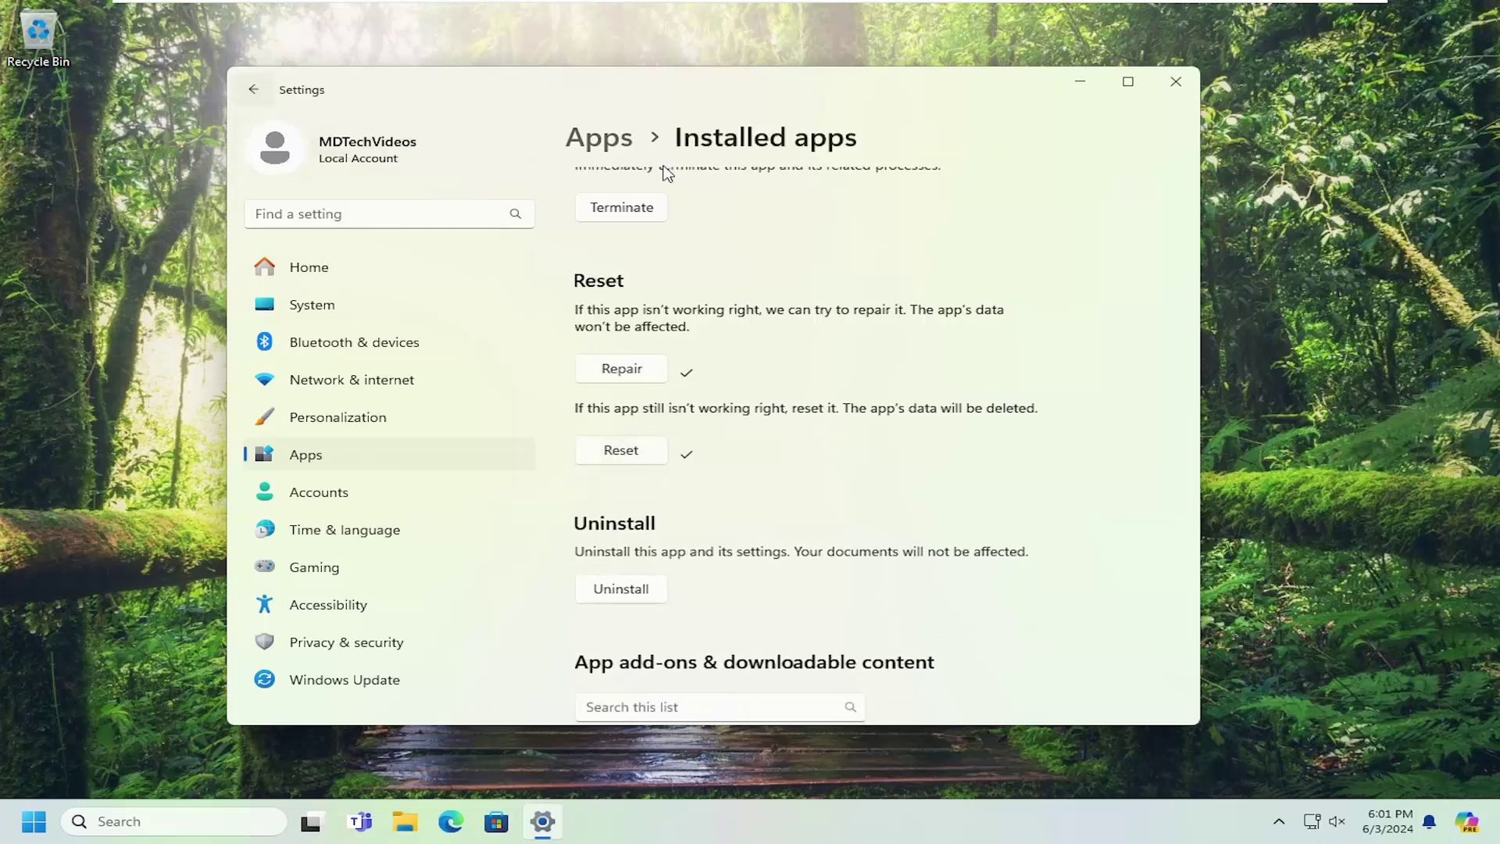
Step: Filter by 'xbox', reset the Xbox app from its Advanced options, then close Settings
left_click(689, 185)
type("xbox")
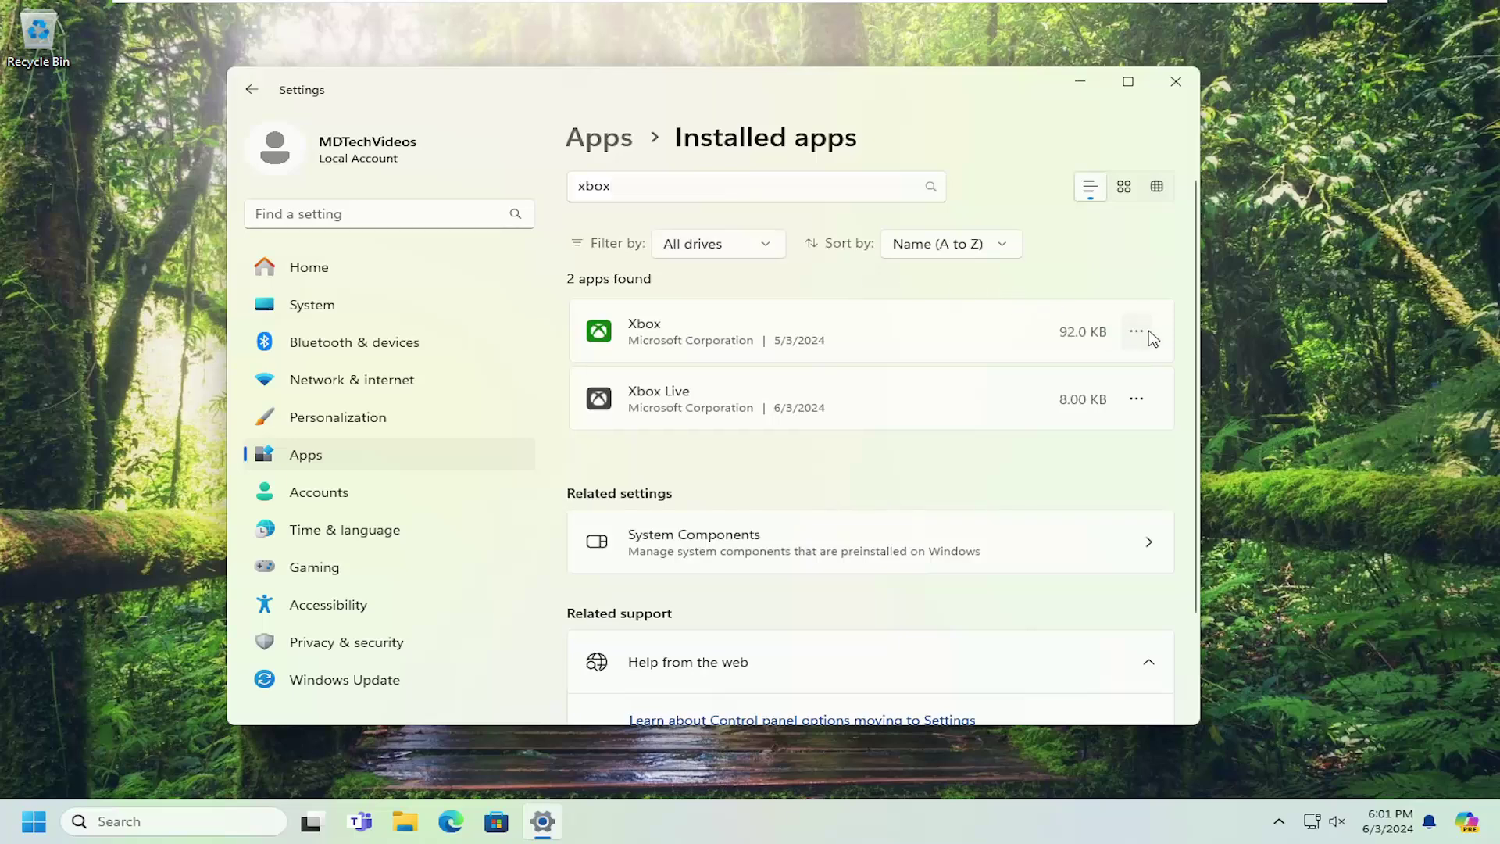
left_click(1136, 331)
left_click(1009, 374)
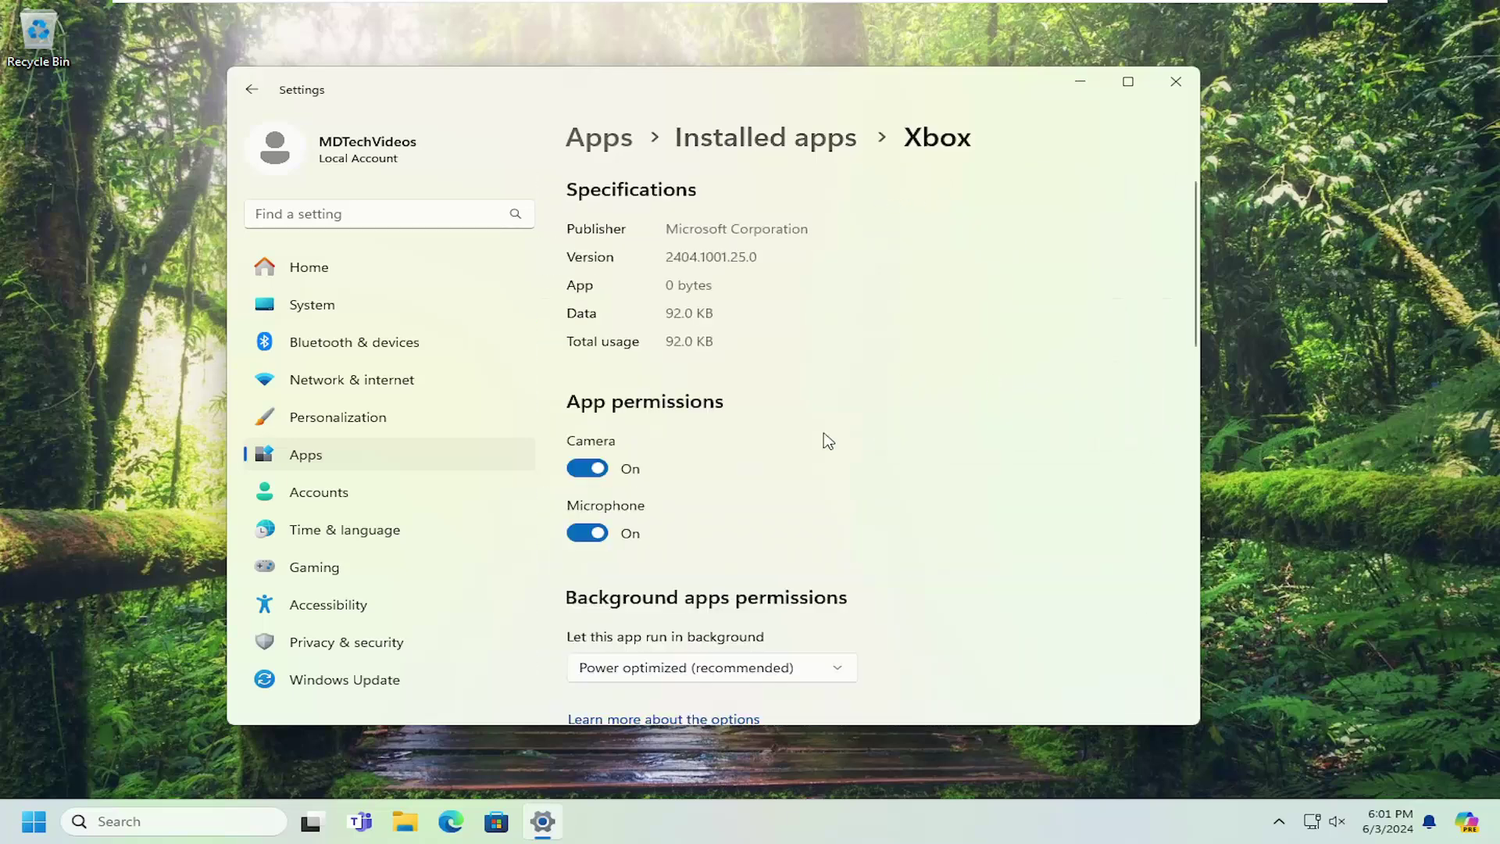
scroll(809, 461, "down", 2)
scroll(703, 531, "down", 8)
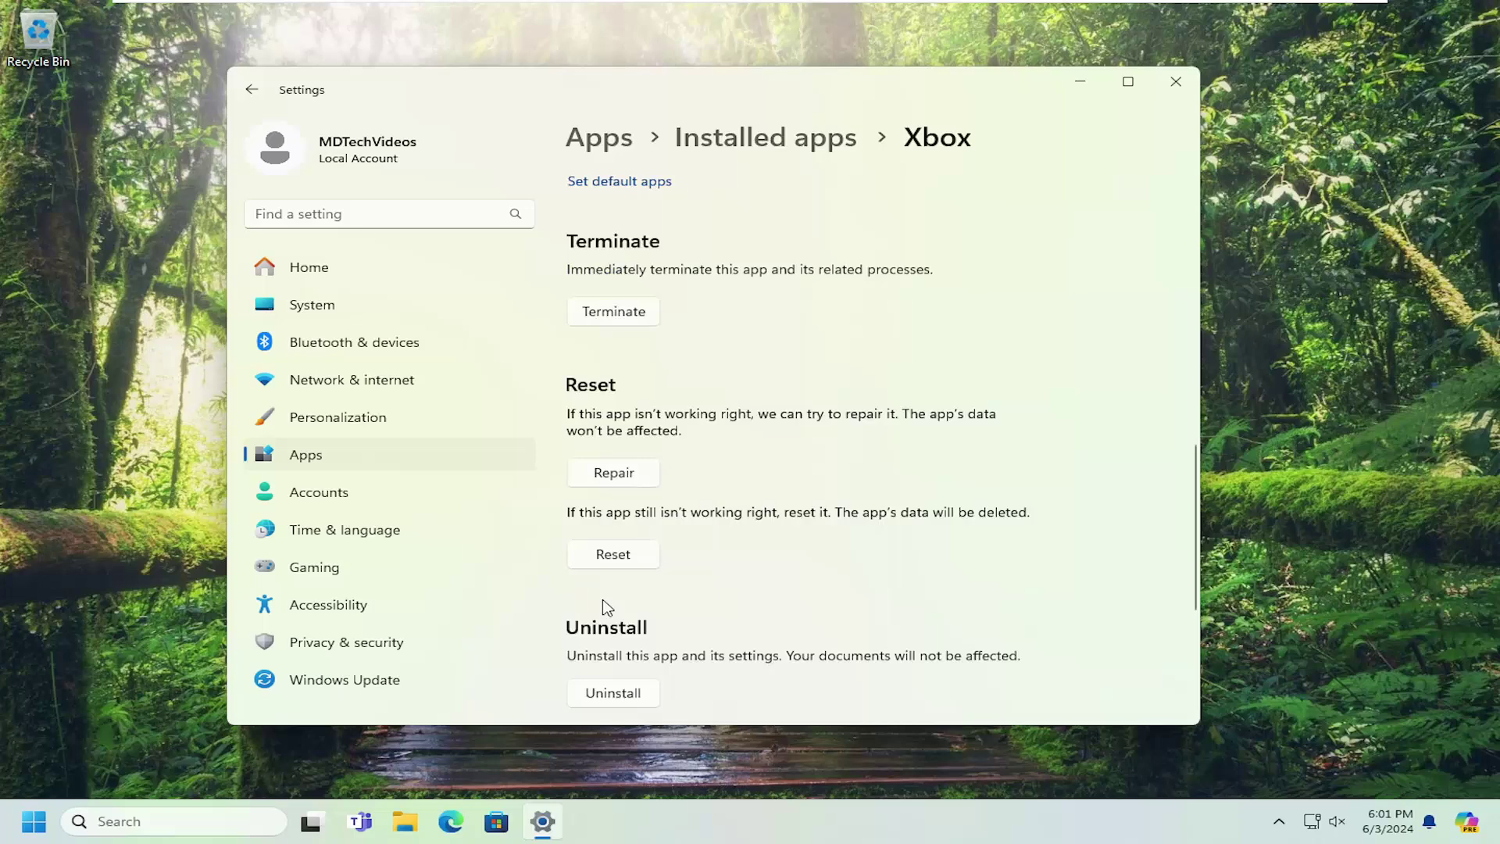
left_click(614, 502)
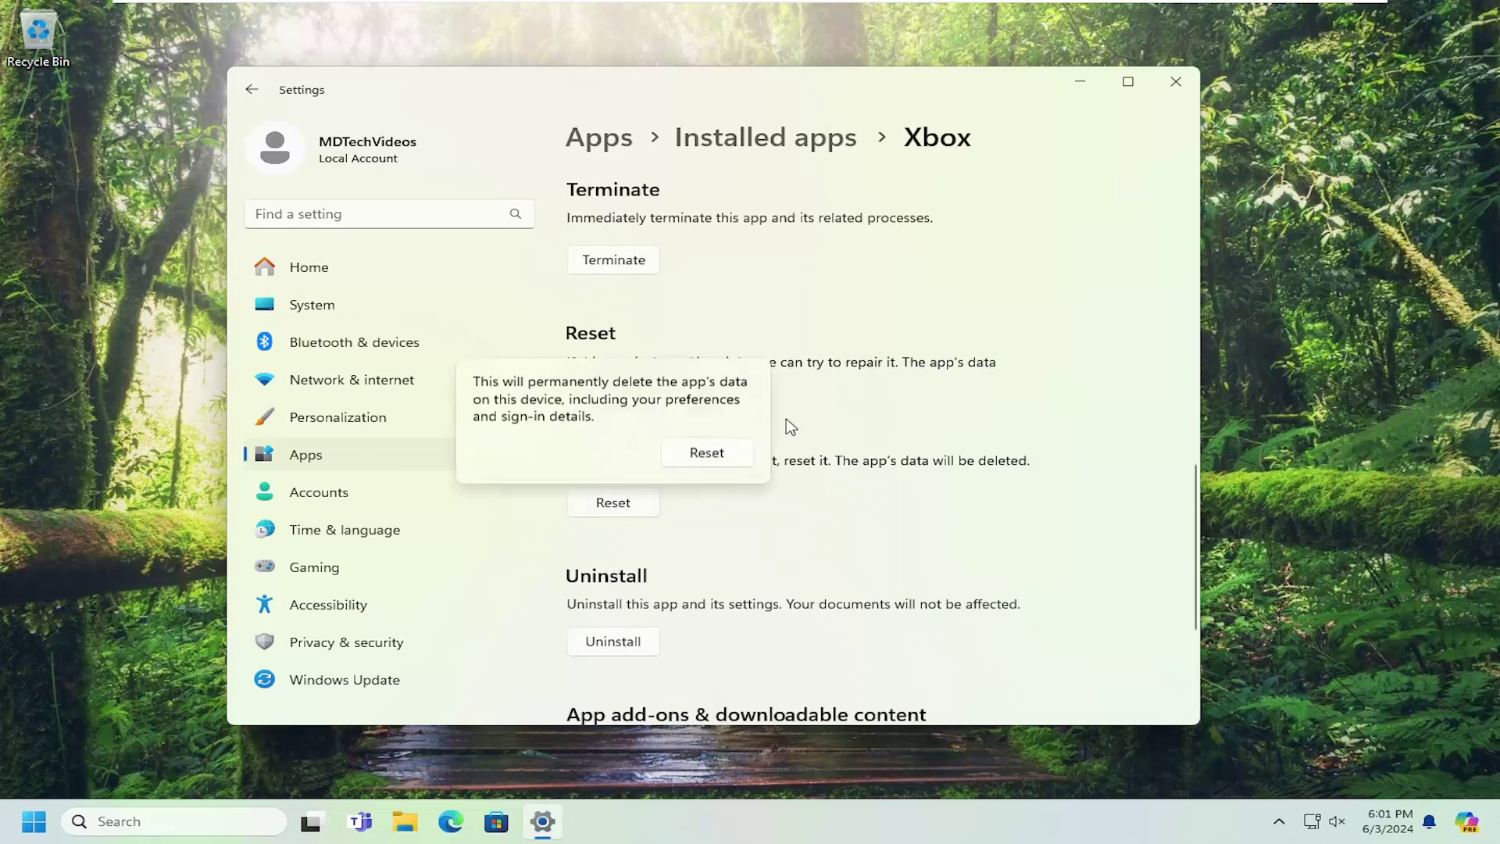
left_click(732, 457)
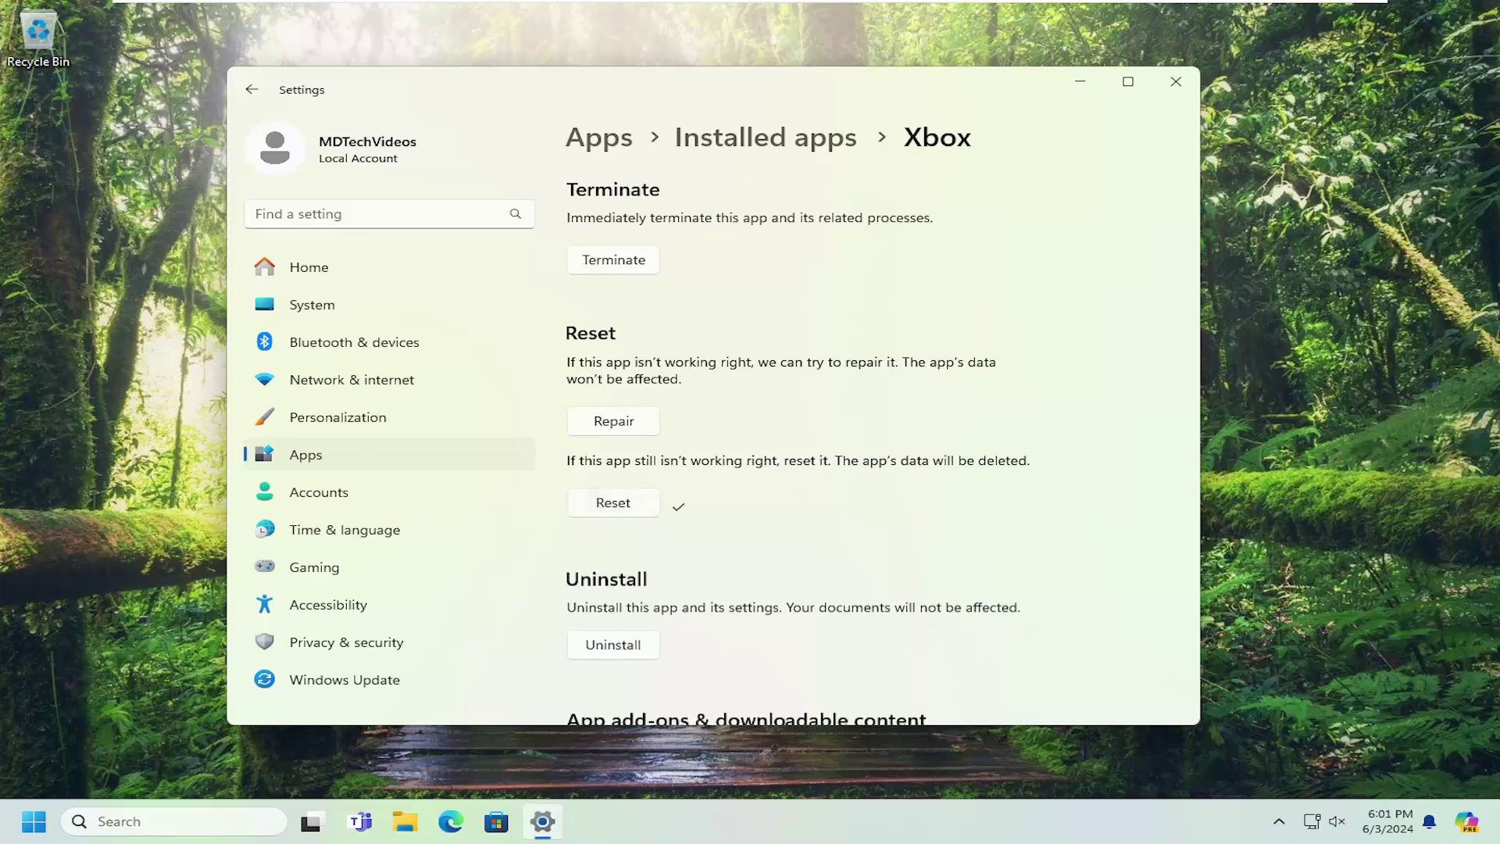
left_click(1175, 82)
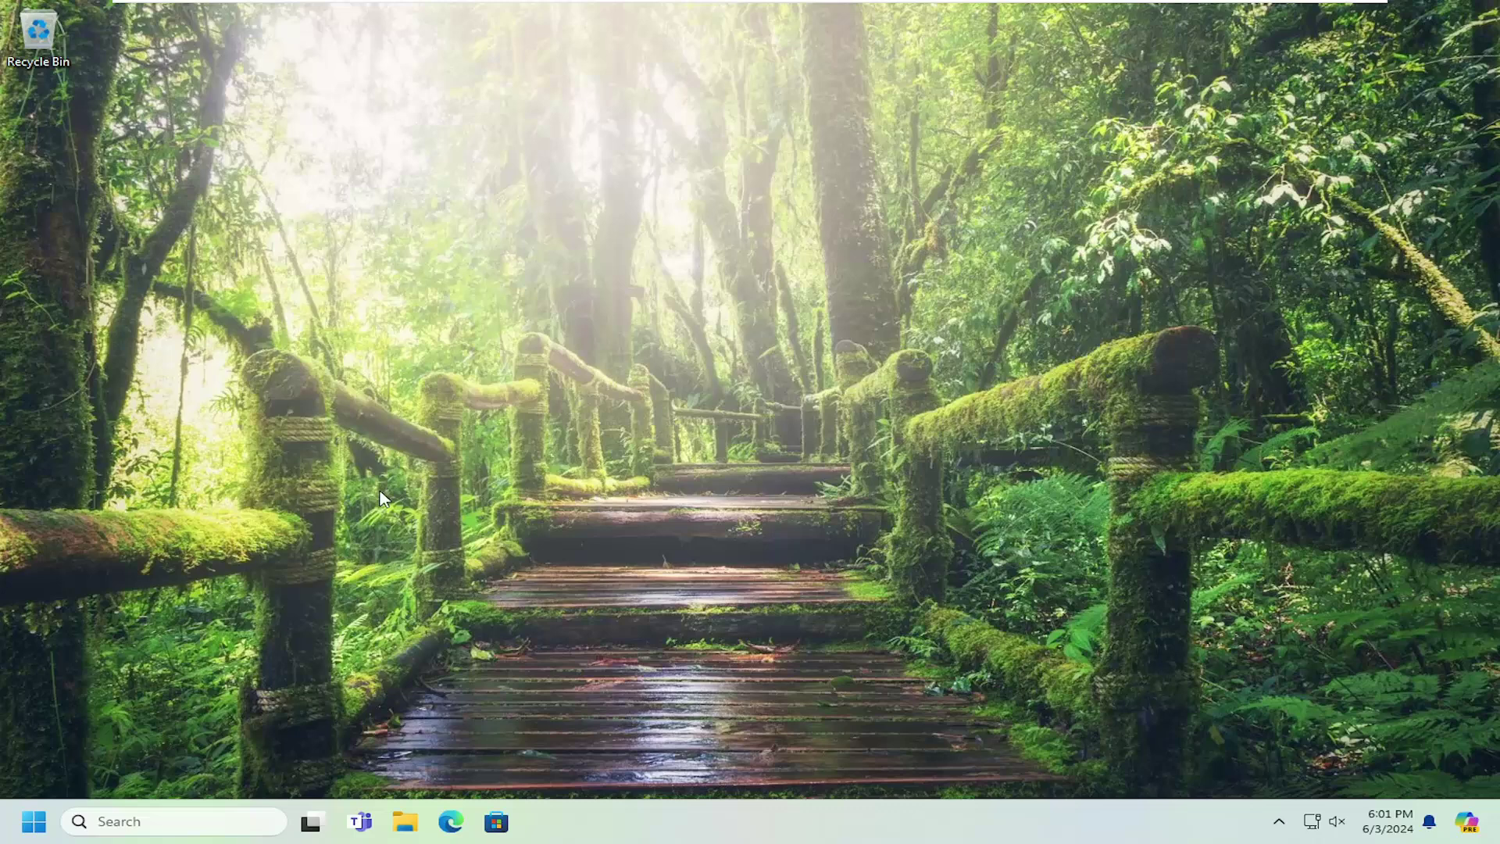
Step: Bring up the Start button's quick-link menu with its Shut down or sign out choices
right_click(34, 821)
mouse_move(156, 740)
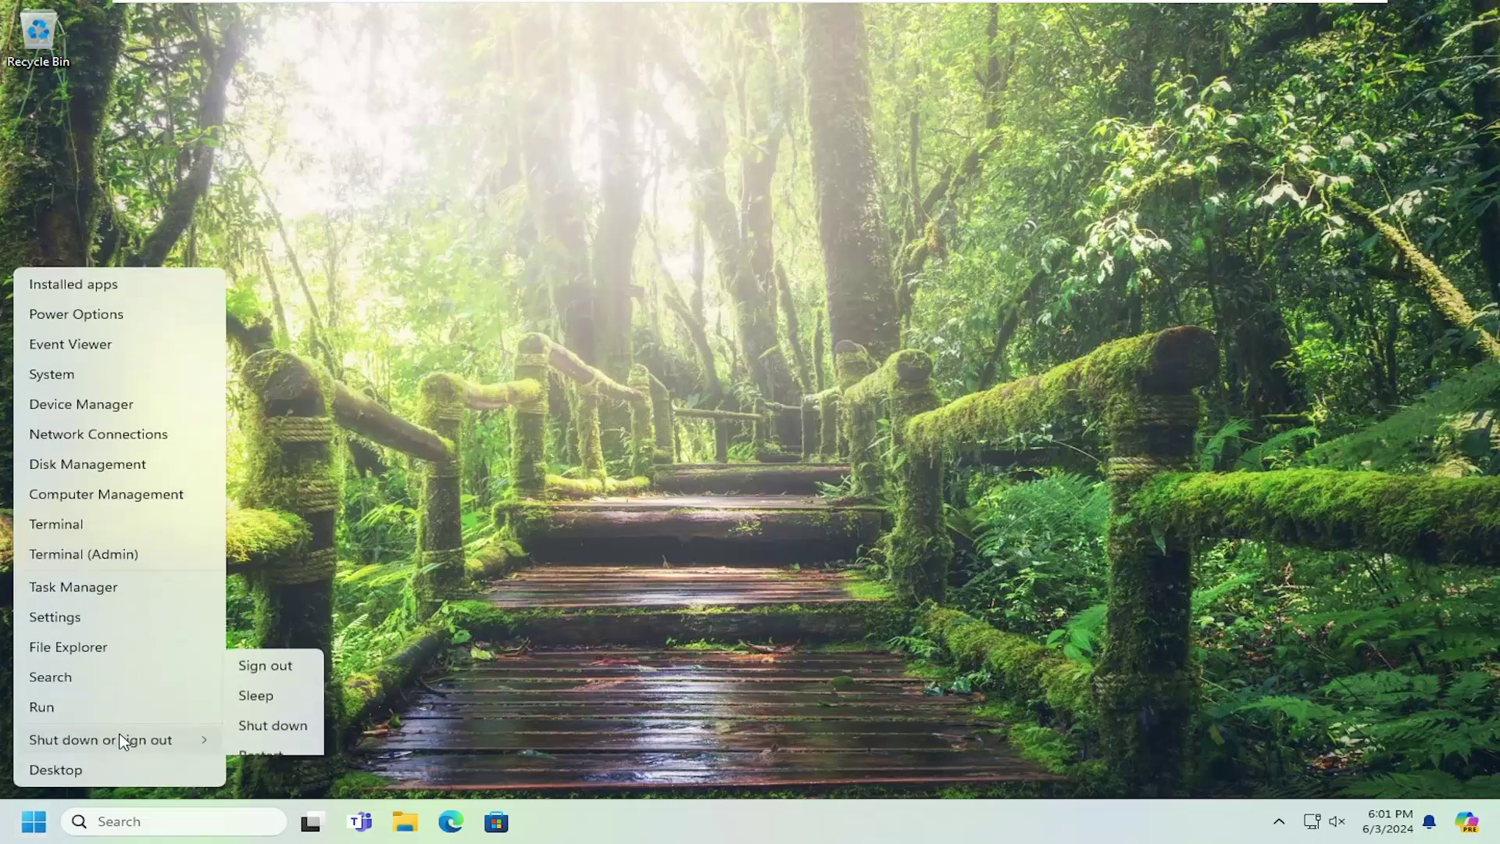